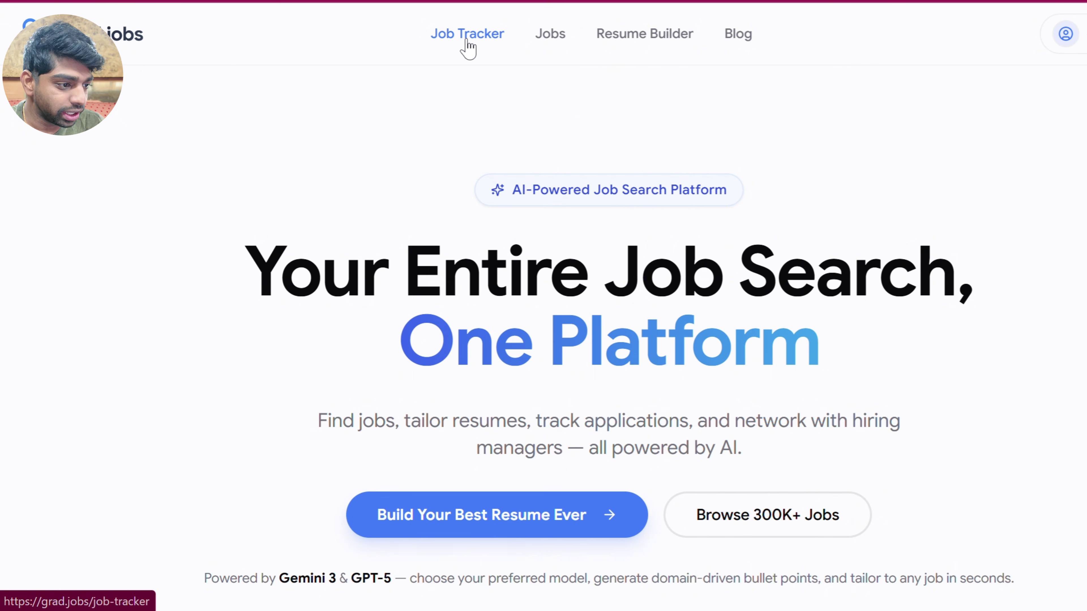
Open the job listings and look over the sponsorship tags on the first Software Engineer I postings
{"action": "left_click", "coordinate": [550, 37]}
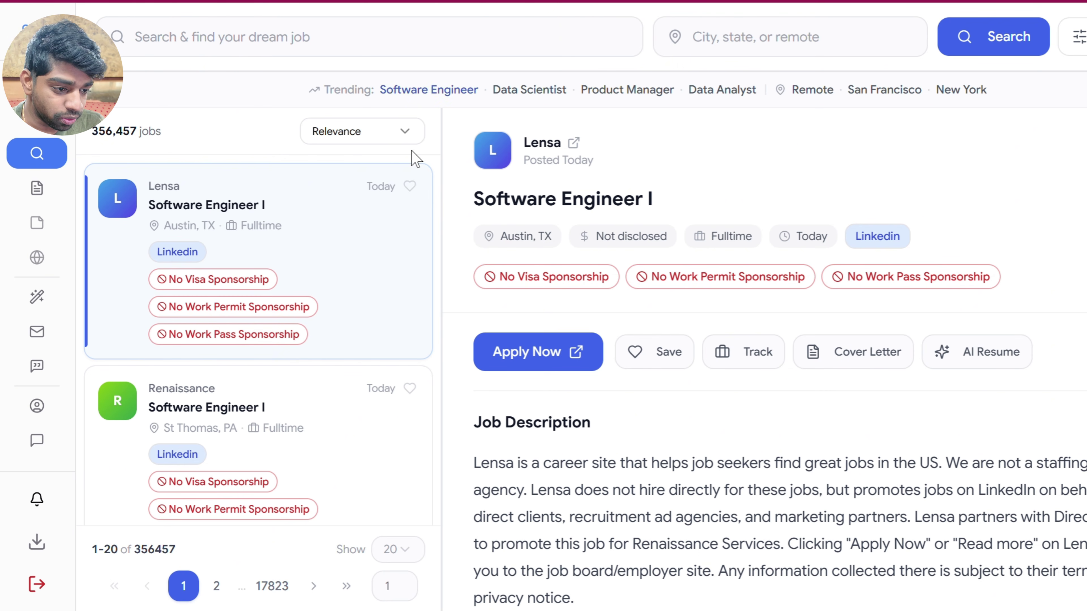
{"action": "scroll", "coordinate": [359, 300], "scroll_direction": "down", "scroll_amount": 1}
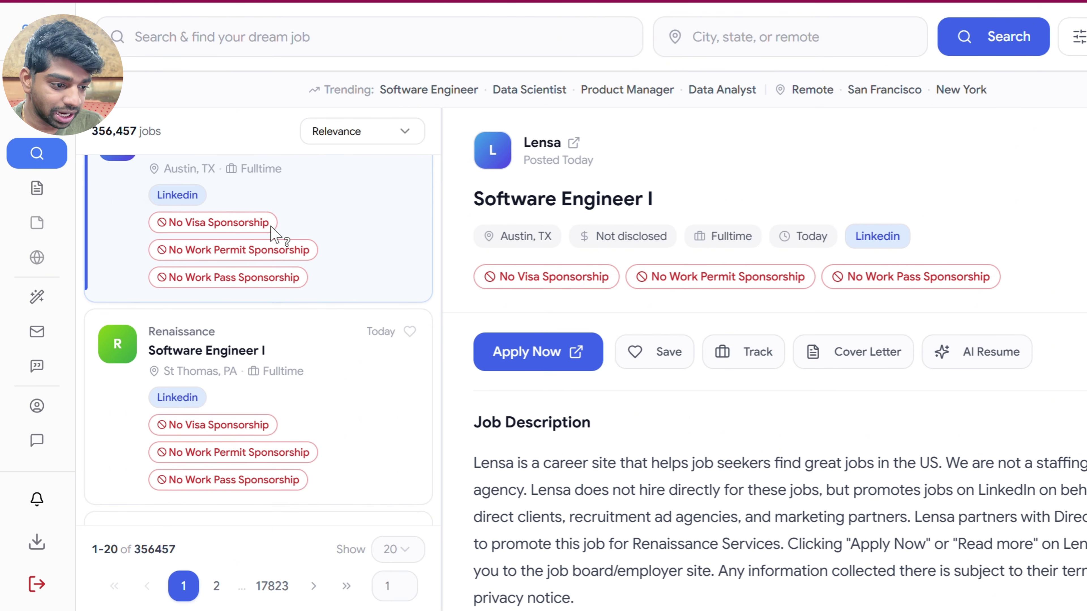
{"action": "mouse_move", "coordinate": [291, 274]}
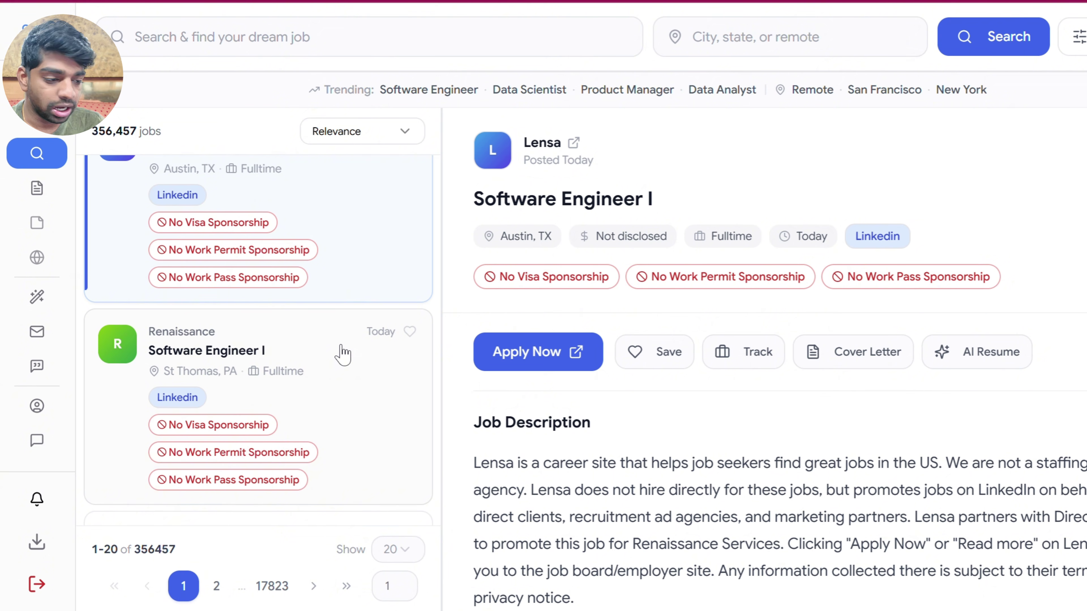
{"action": "scroll", "coordinate": [342, 354], "scroll_direction": "up", "scroll_amount": 2}
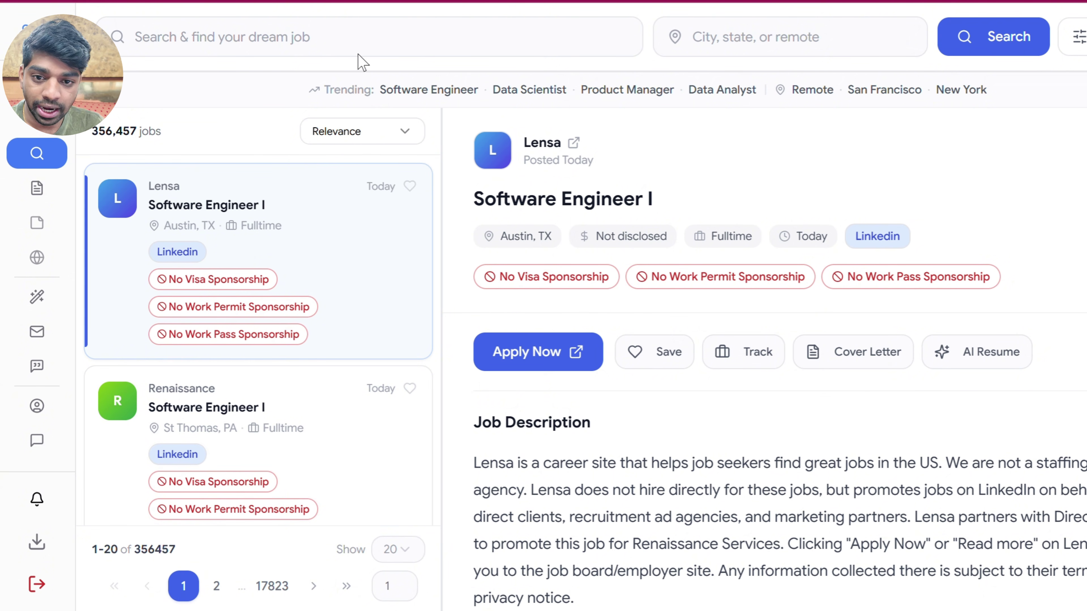
Search the job listings for the suggested title Data Analyst
{"action": "left_click", "coordinate": [338, 24]}
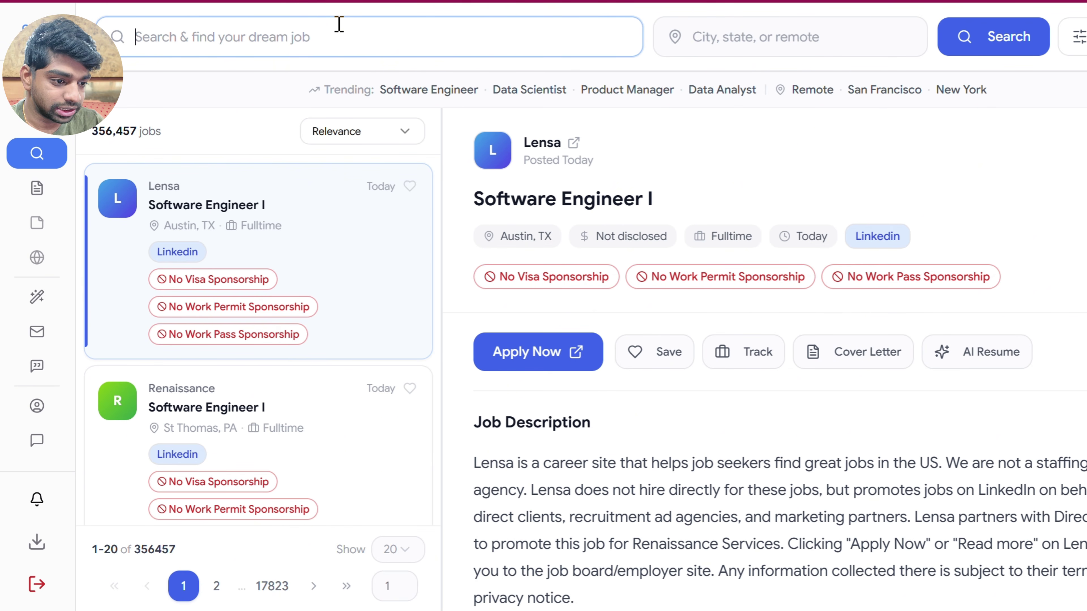
{"action": "type", "text": "data"}
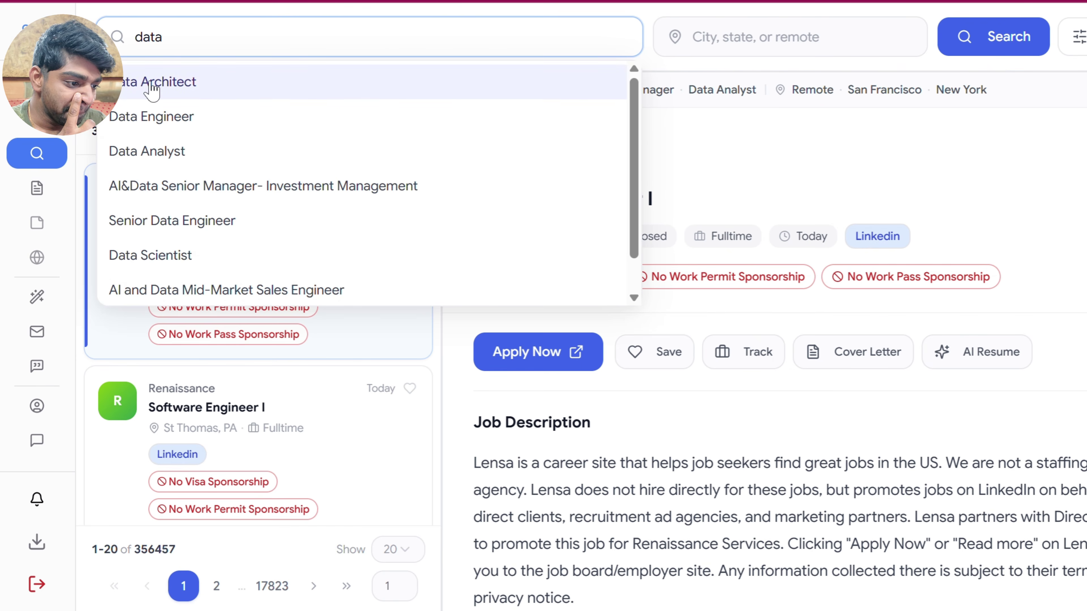
{"action": "left_click", "coordinate": [206, 153]}
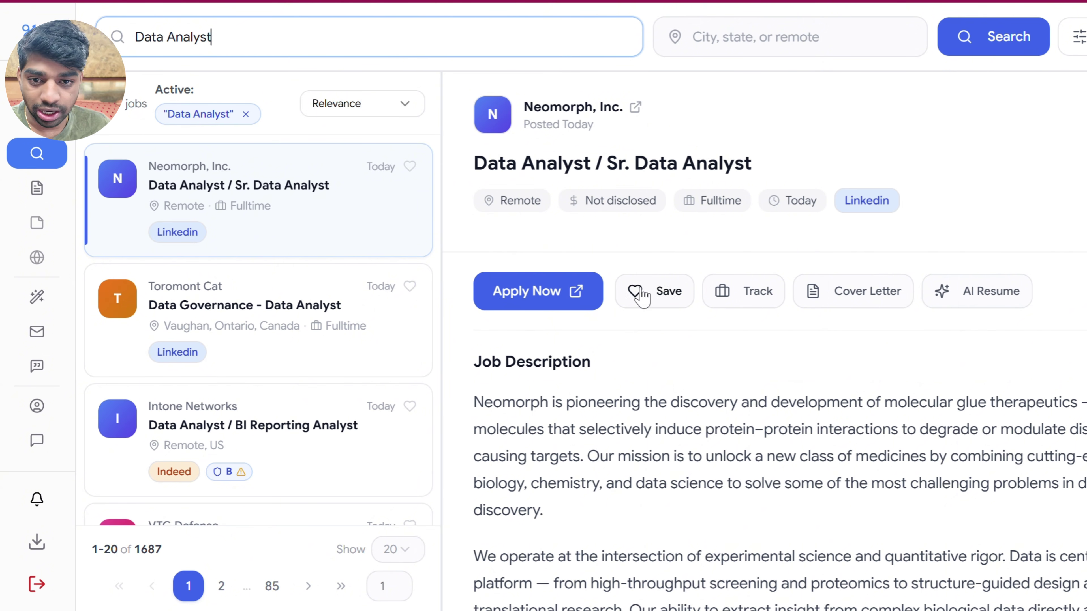
Start an AI resume for Neomorph's Data Analyst / Sr. Data Analyst posting, using Data_Analyst_Sample_Resume as the base resume
{"action": "scroll", "coordinate": [626, 340], "scroll_direction": "down", "scroll_amount": 2}
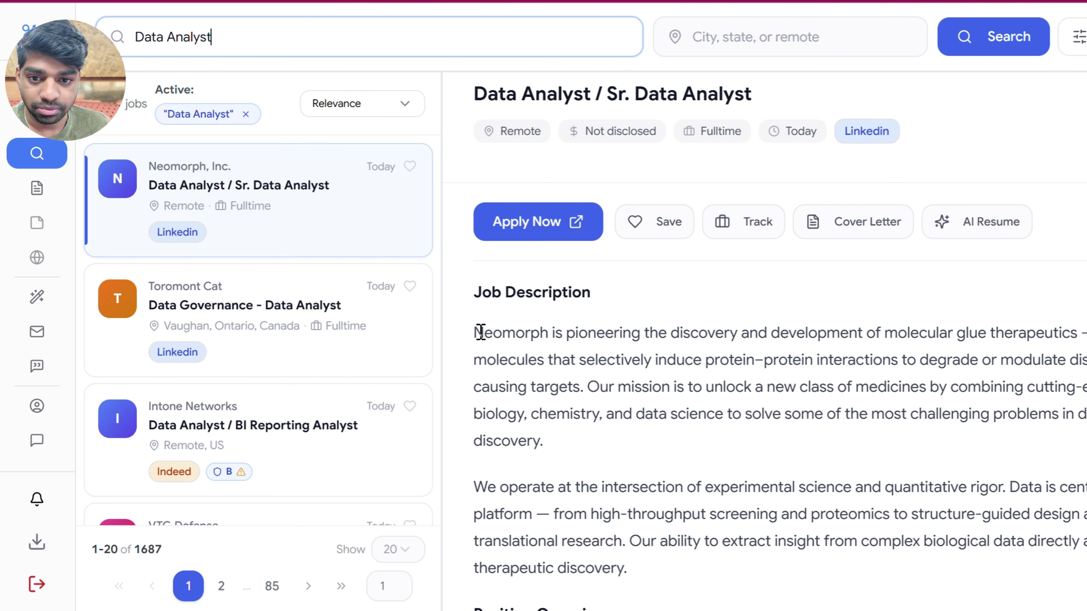
{"action": "left_click_drag", "start_coordinate": [476, 330], "coordinate": [731, 487]}
{"action": "scroll", "coordinate": [730, 334], "scroll_direction": "up", "scroll_amount": 2}
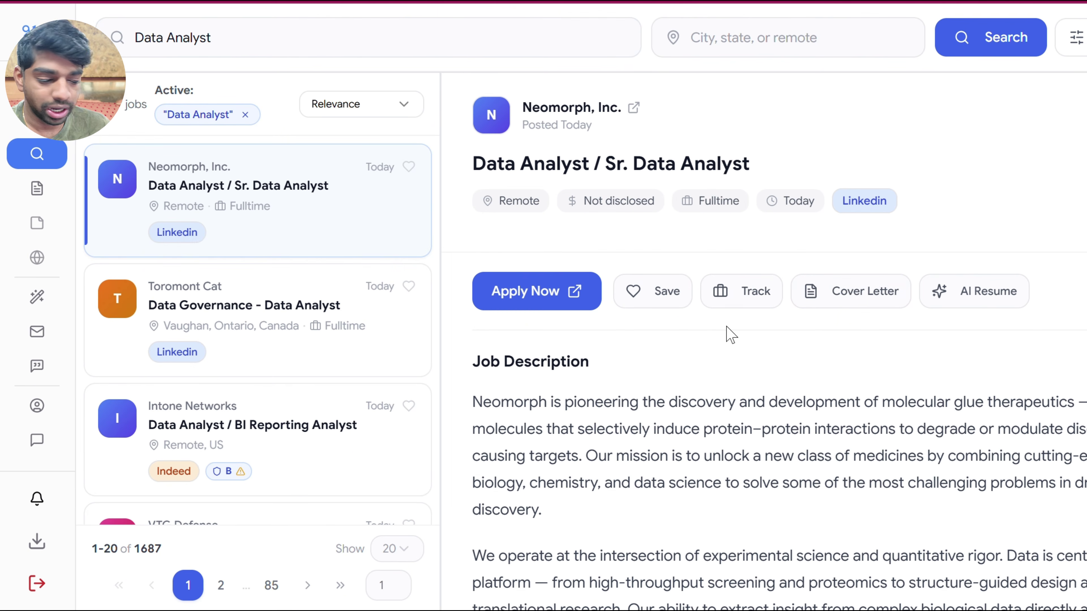
{"action": "left_click", "coordinate": [954, 300]}
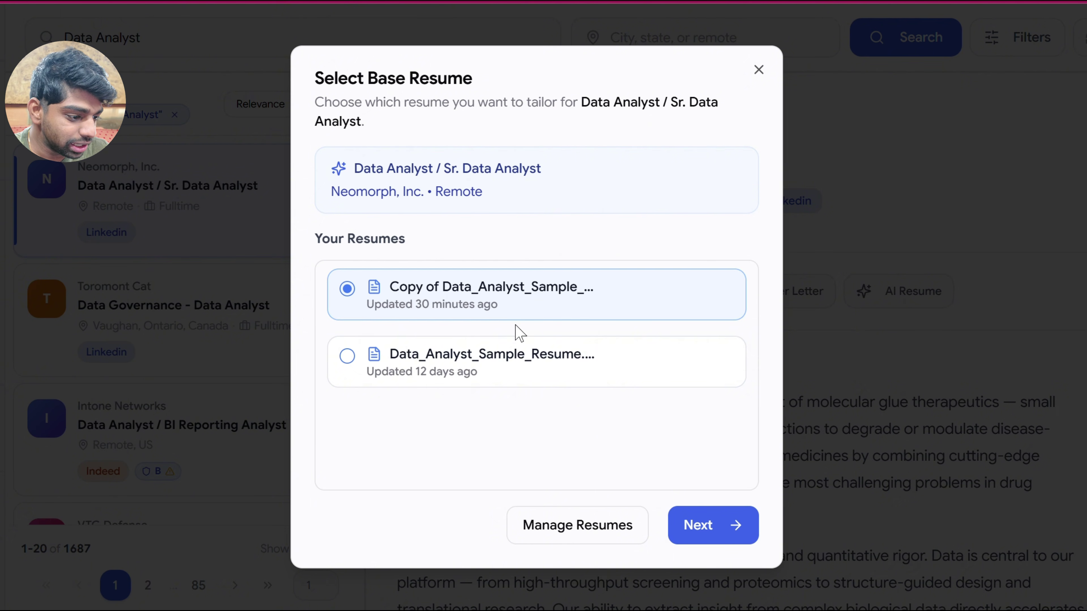
{"action": "left_click", "coordinate": [497, 359]}
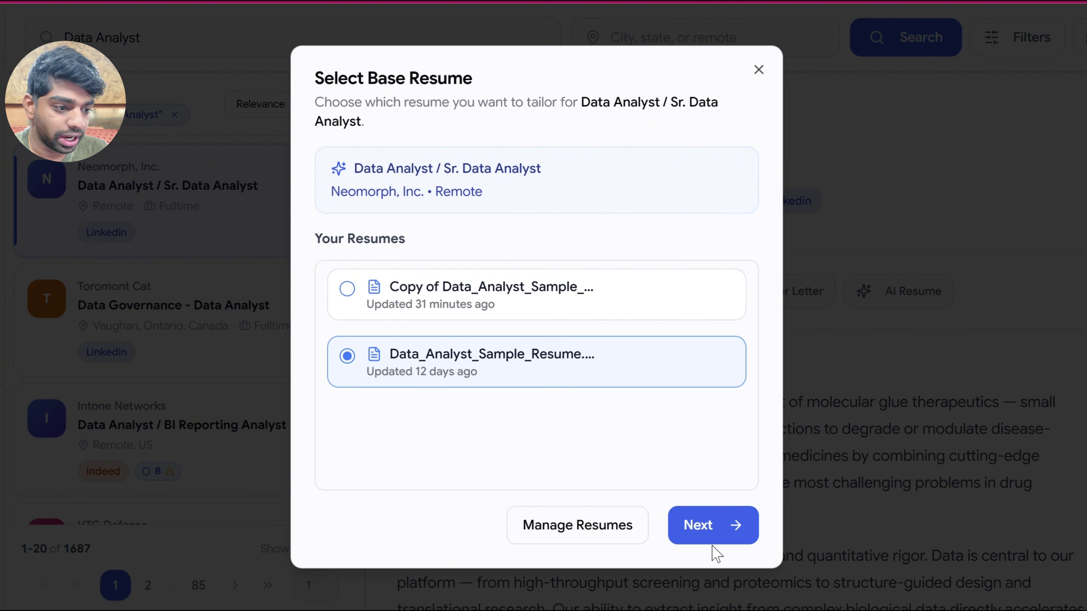
{"action": "left_click", "coordinate": [711, 522]}
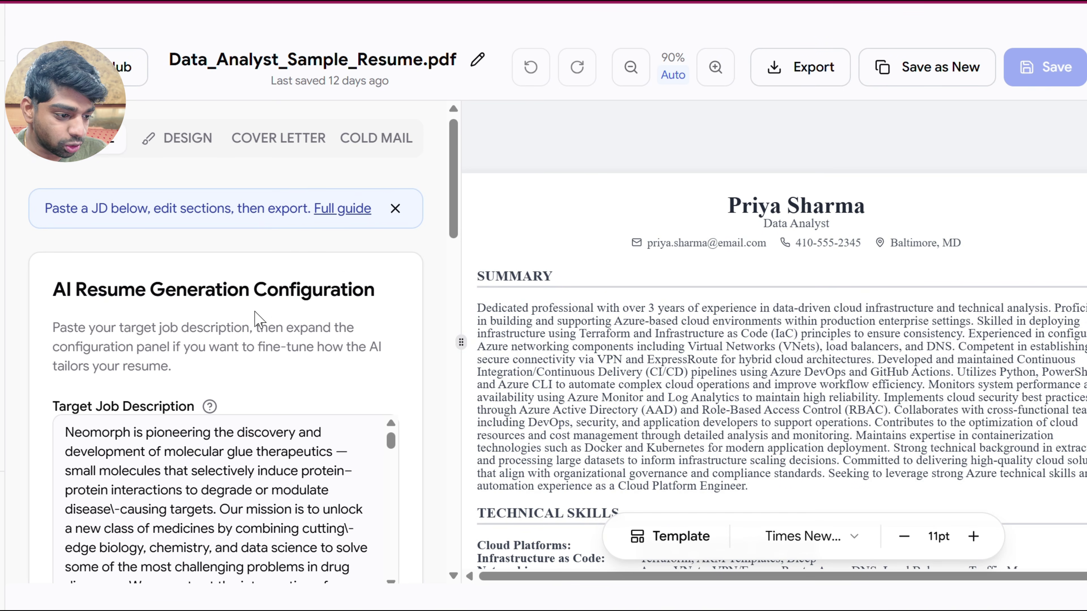
Review the imported target job description and the summary and technical skills sections of the base resume
{"action": "scroll", "coordinate": [253, 299], "scroll_direction": "down", "scroll_amount": 1}
{"action": "scroll", "coordinate": [238, 344], "scroll_direction": "down", "scroll_amount": 2}
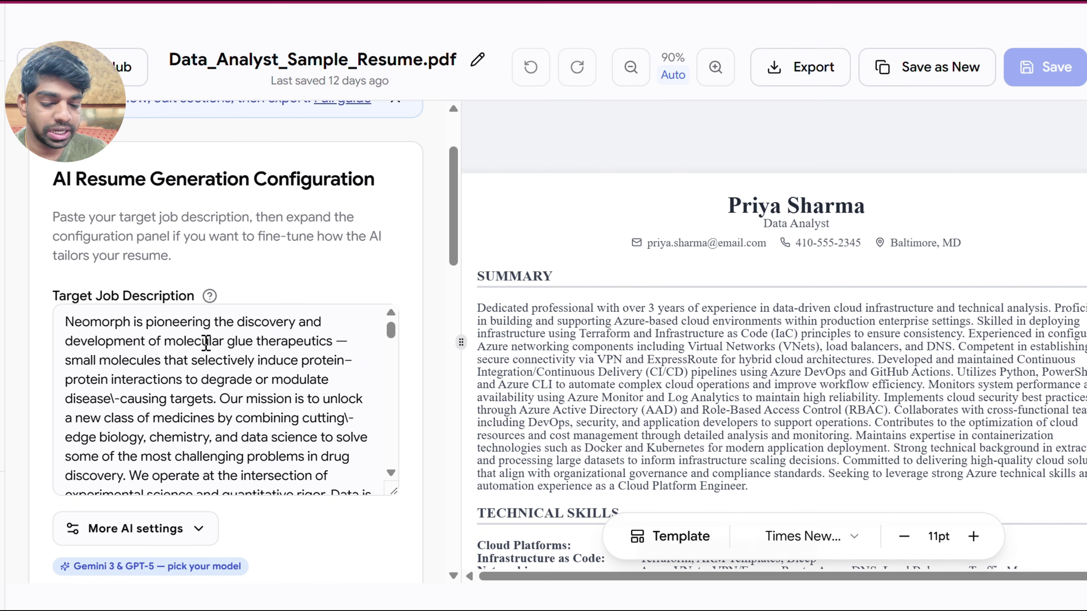
{"action": "scroll", "coordinate": [200, 374], "scroll_direction": "down", "scroll_amount": 1}
{"action": "scroll", "coordinate": [201, 374], "scroll_direction": "down", "scroll_amount": 1}
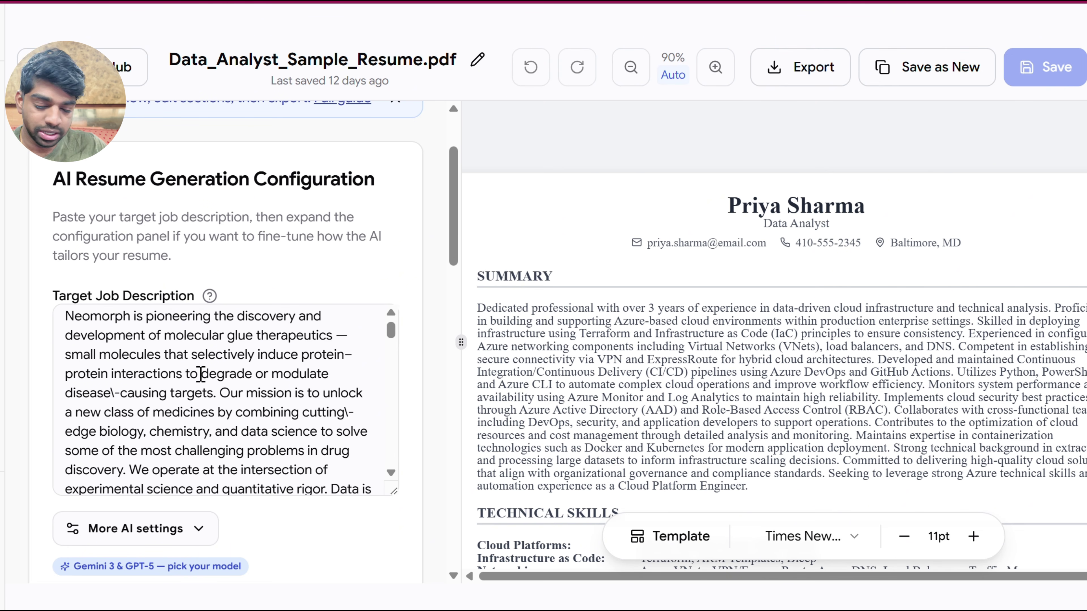
{"action": "scroll", "coordinate": [200, 374], "scroll_direction": "down", "scroll_amount": 3}
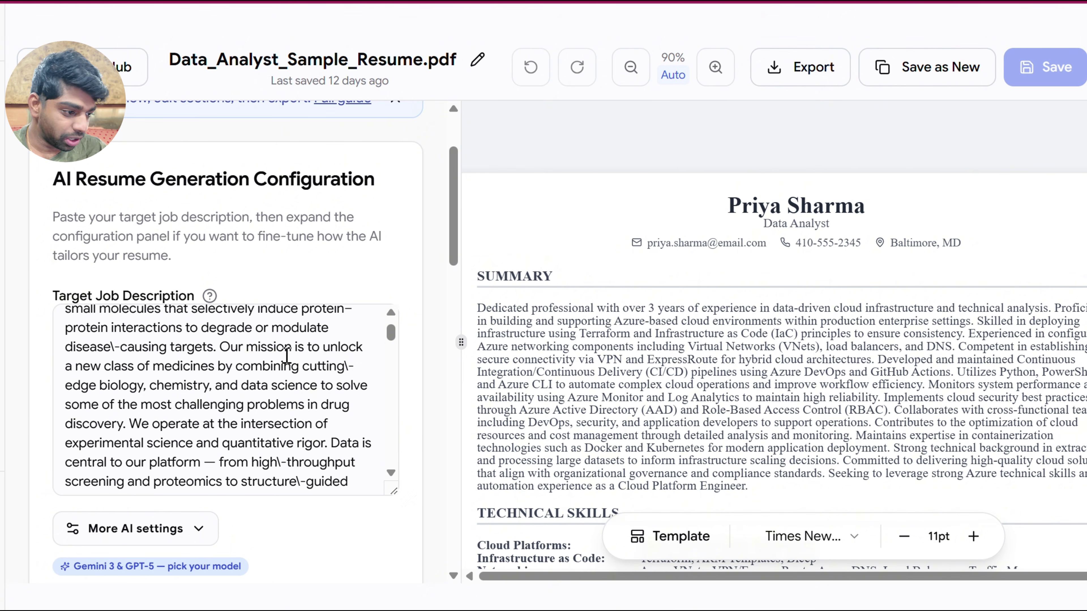
{"action": "scroll", "coordinate": [809, 393], "scroll_direction": "down", "scroll_amount": 1}
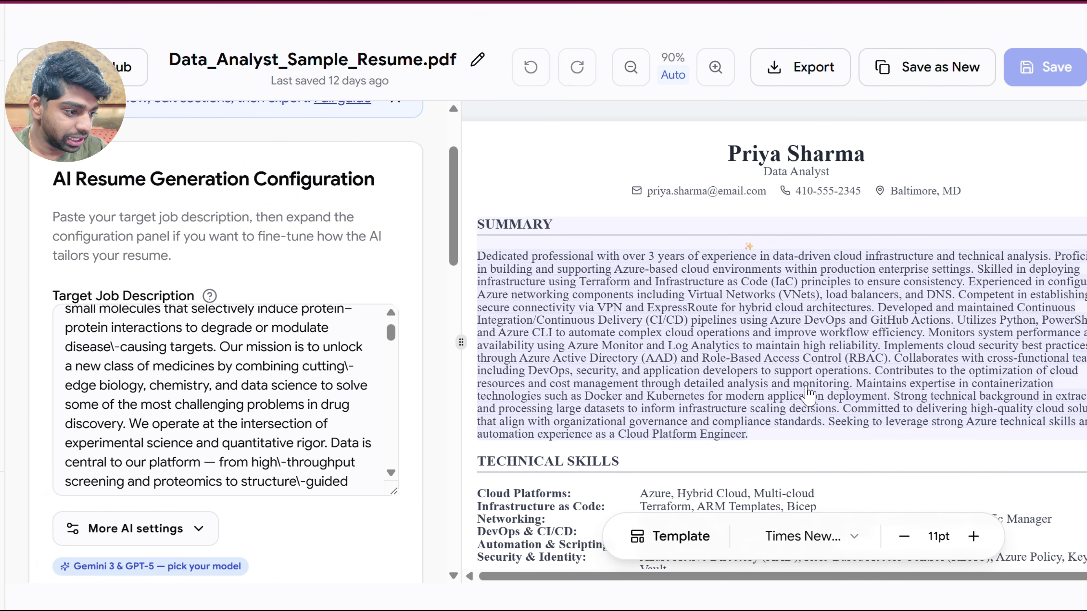
{"action": "scroll", "coordinate": [809, 393], "scroll_direction": "down", "scroll_amount": 2}
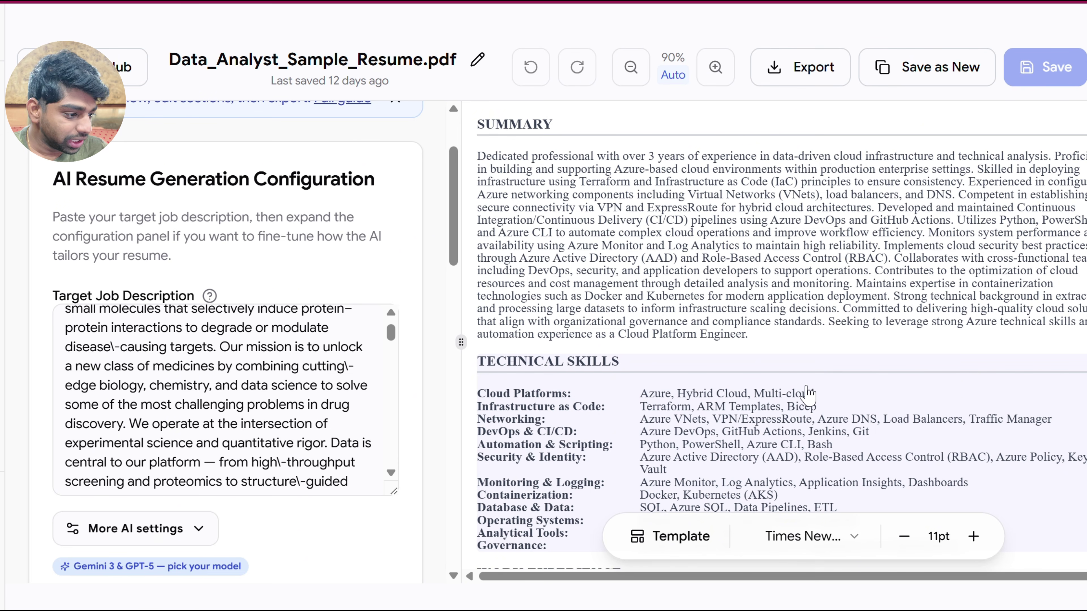
{"action": "scroll", "coordinate": [808, 393], "scroll_direction": "down", "scroll_amount": 3}
{"action": "scroll", "coordinate": [834, 274], "scroll_direction": "up", "scroll_amount": 2}
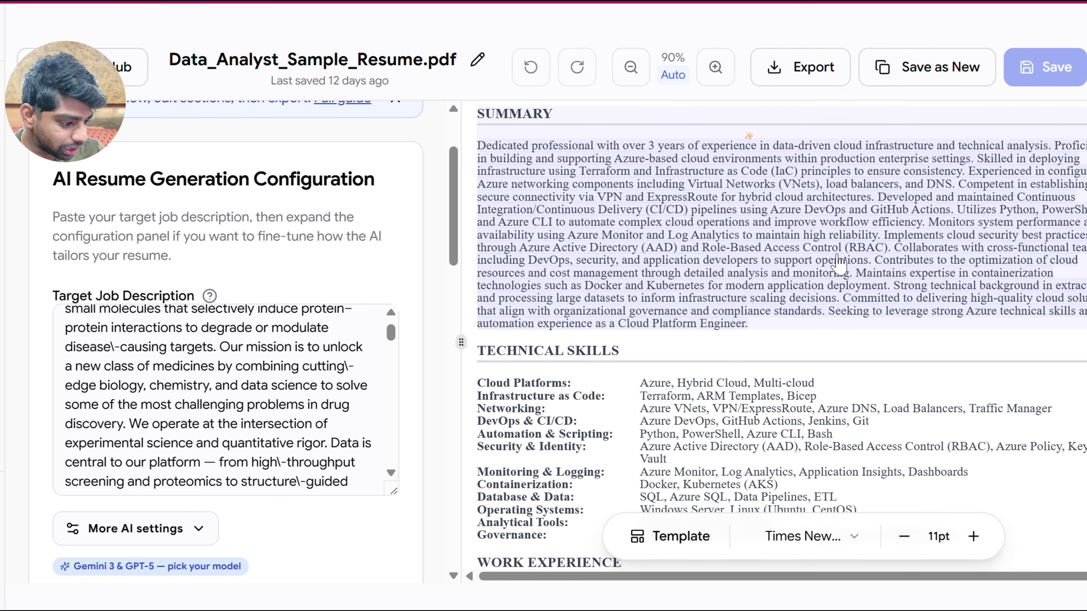
Browse the resume templates and apply the Academic layout
{"action": "left_click", "coordinate": [680, 546]}
{"action": "scroll", "coordinate": [647, 350], "scroll_direction": "down", "scroll_amount": 3}
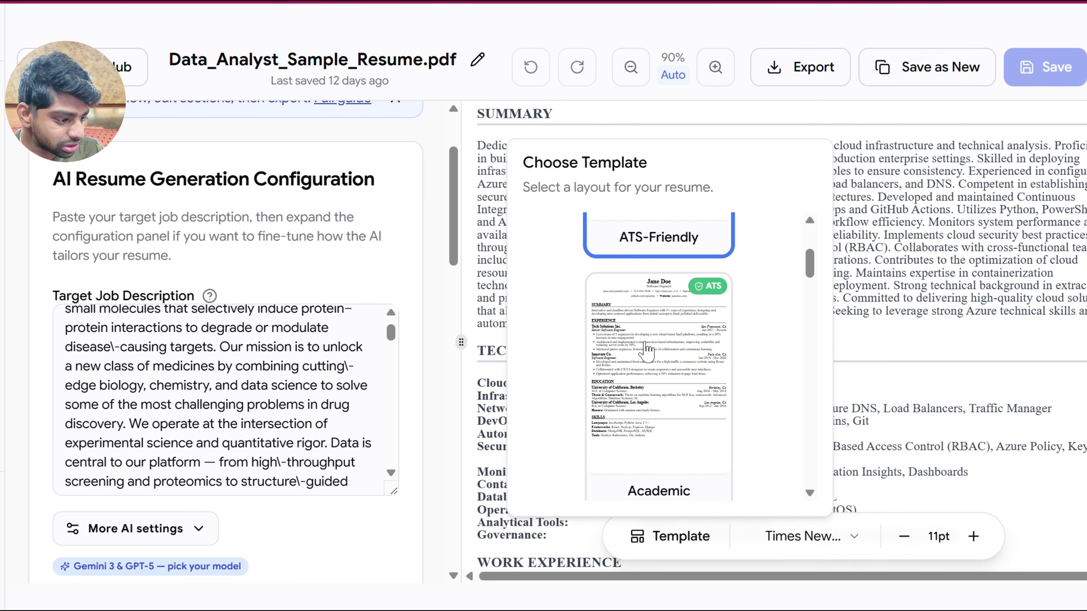
{"action": "scroll", "coordinate": [647, 350], "scroll_direction": "down", "scroll_amount": 5}
{"action": "scroll", "coordinate": [648, 349], "scroll_direction": "up", "scroll_amount": 3}
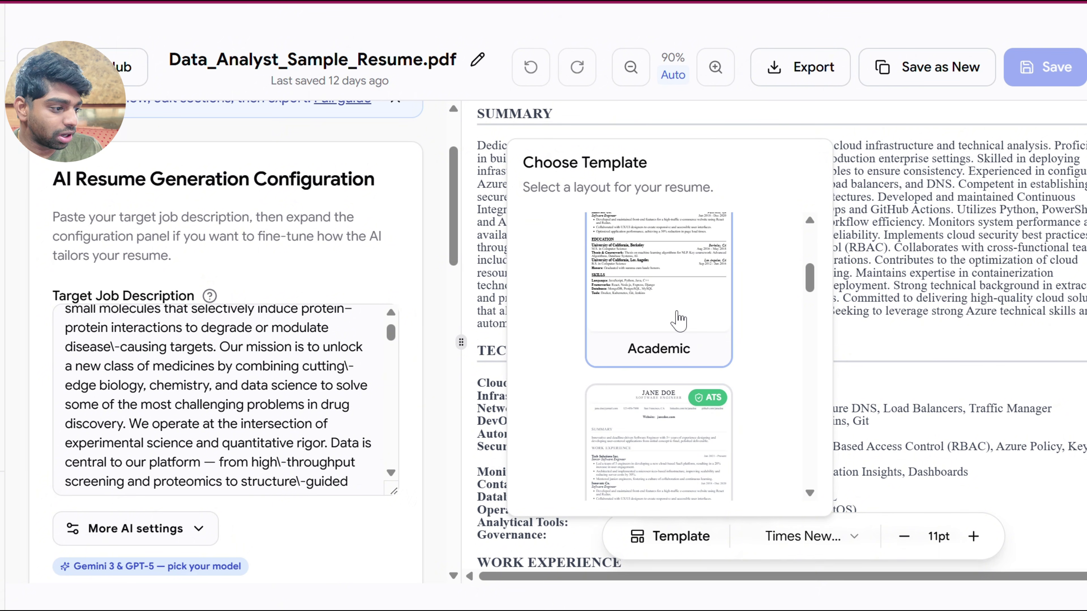
{"action": "left_click", "coordinate": [679, 320]}
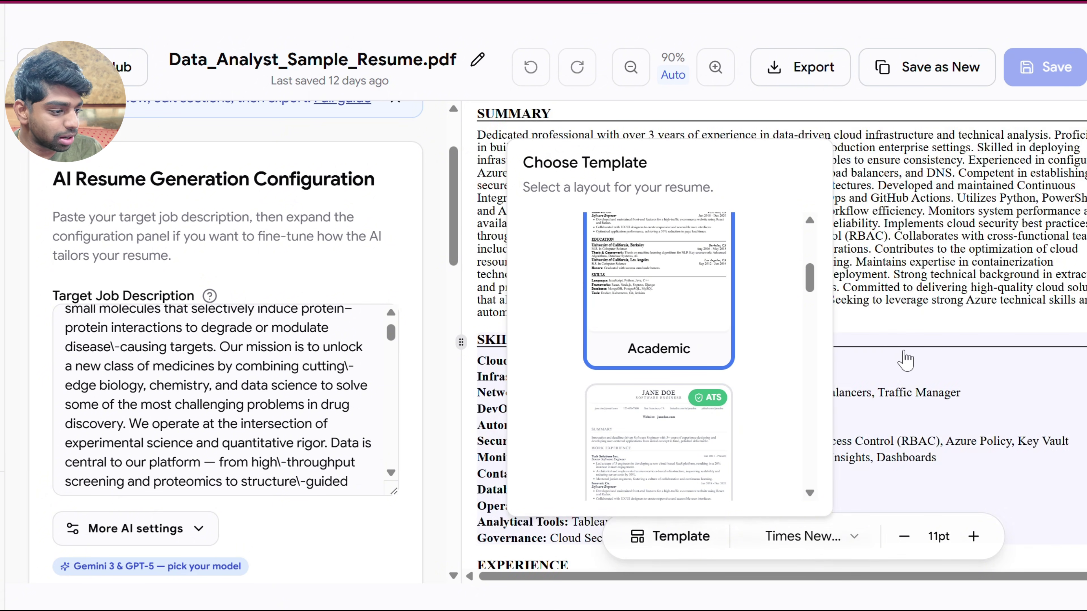
Examine the resume from skills through experience to education, and read further into the target job description
{"action": "scroll", "coordinate": [905, 360], "scroll_direction": "down", "scroll_amount": 10}
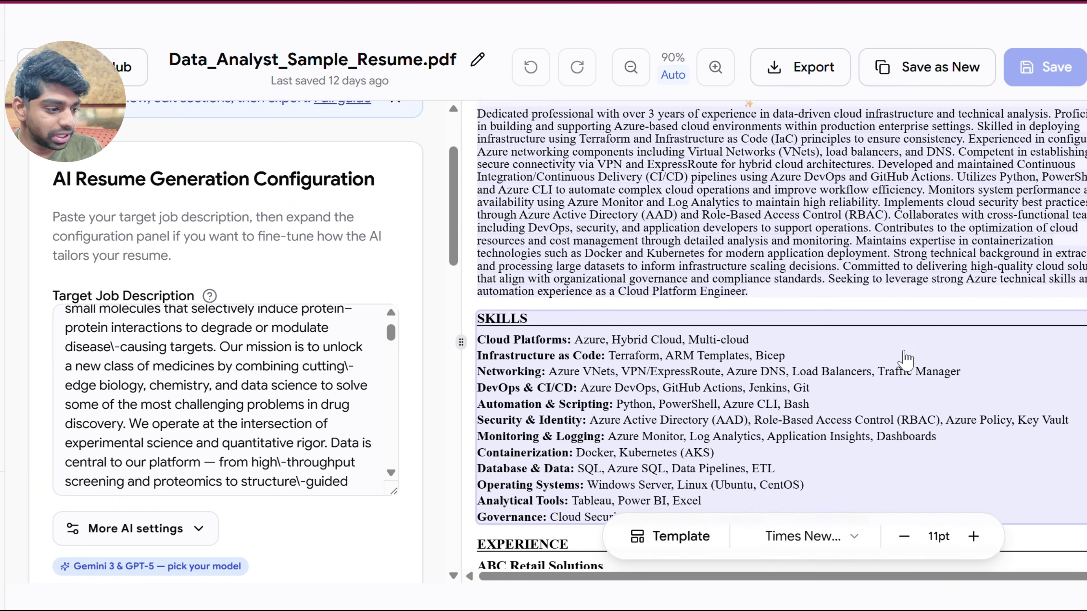
{"action": "scroll", "coordinate": [903, 361], "scroll_direction": "up", "scroll_amount": 2}
{"action": "scroll", "coordinate": [905, 360], "scroll_direction": "down", "scroll_amount": 10}
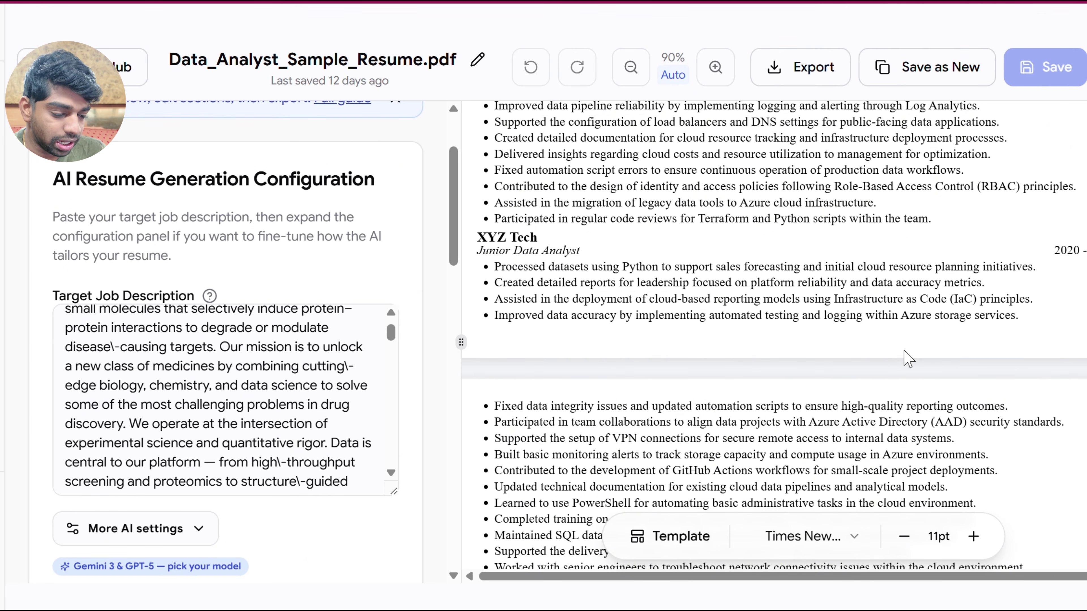
{"action": "scroll", "coordinate": [643, 229], "scroll_direction": "down", "scroll_amount": 2}
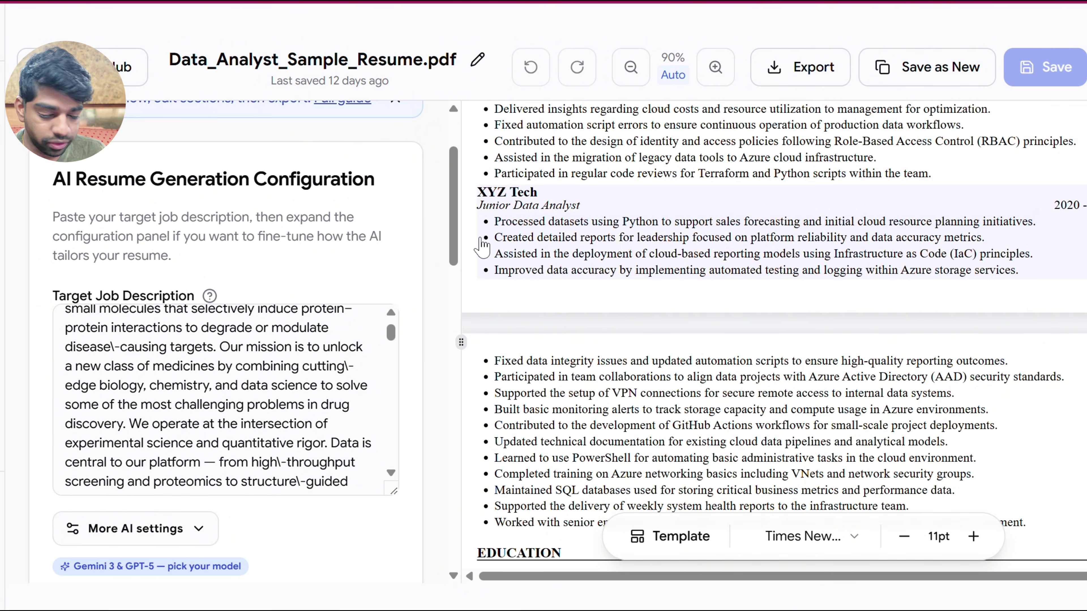
{"action": "scroll", "coordinate": [483, 247], "scroll_direction": "down", "scroll_amount": 3}
{"action": "scroll", "coordinate": [366, 191], "scroll_direction": "down", "scroll_amount": 2}
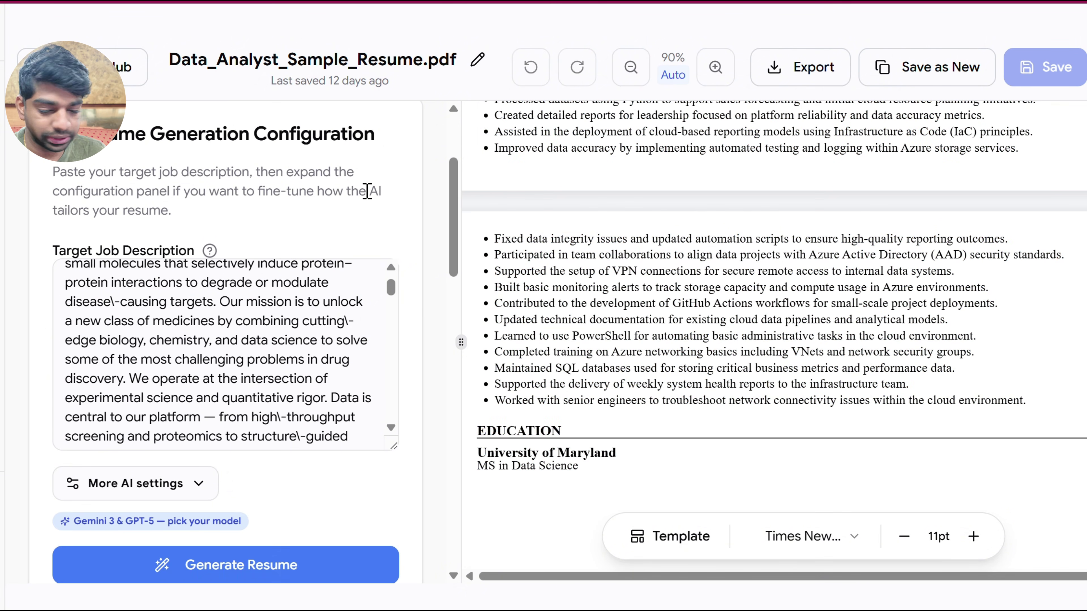
{"action": "scroll", "coordinate": [367, 191], "scroll_direction": "down", "scroll_amount": 1}
{"action": "scroll", "coordinate": [366, 191], "scroll_direction": "down", "scroll_amount": 2}
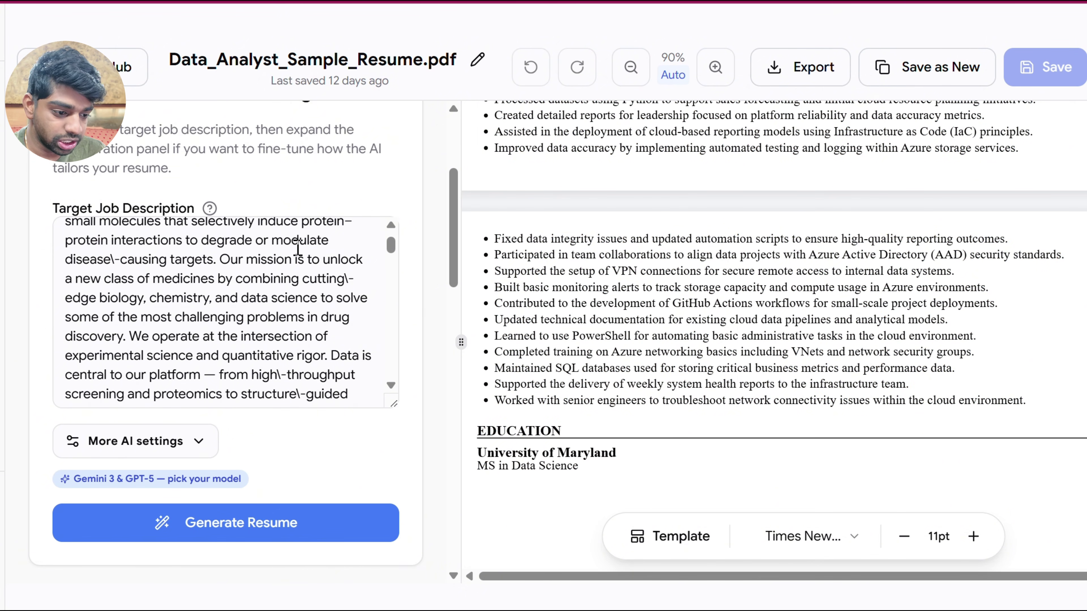
{"action": "scroll", "coordinate": [298, 247], "scroll_direction": "down", "scroll_amount": 3}
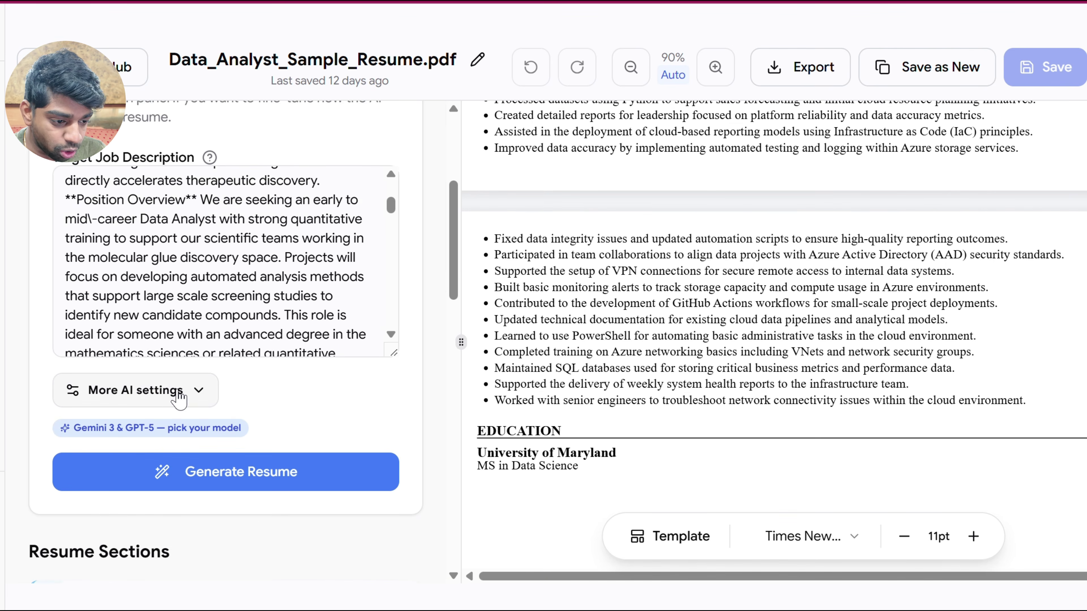
Expand the additional AI settings and look through the generation models, keeping Gemini 3 Flash Preview
{"action": "left_click", "coordinate": [178, 393]}
{"action": "scroll", "coordinate": [180, 399], "scroll_direction": "down", "scroll_amount": 3}
{"action": "scroll", "coordinate": [180, 397], "scroll_direction": "down", "scroll_amount": 1}
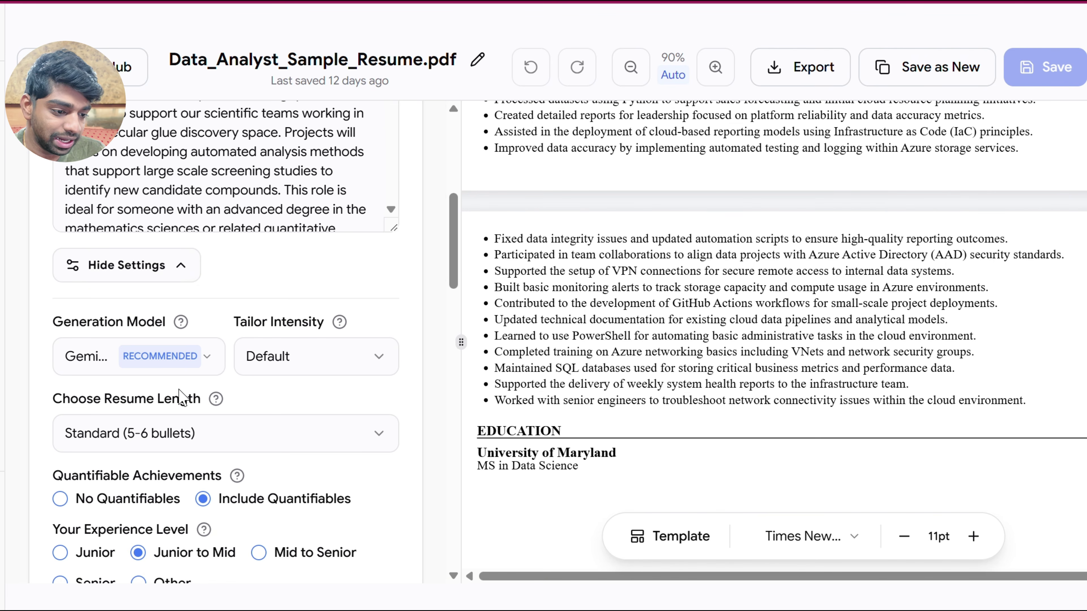
{"action": "scroll", "coordinate": [175, 312], "scroll_direction": "down", "scroll_amount": 4}
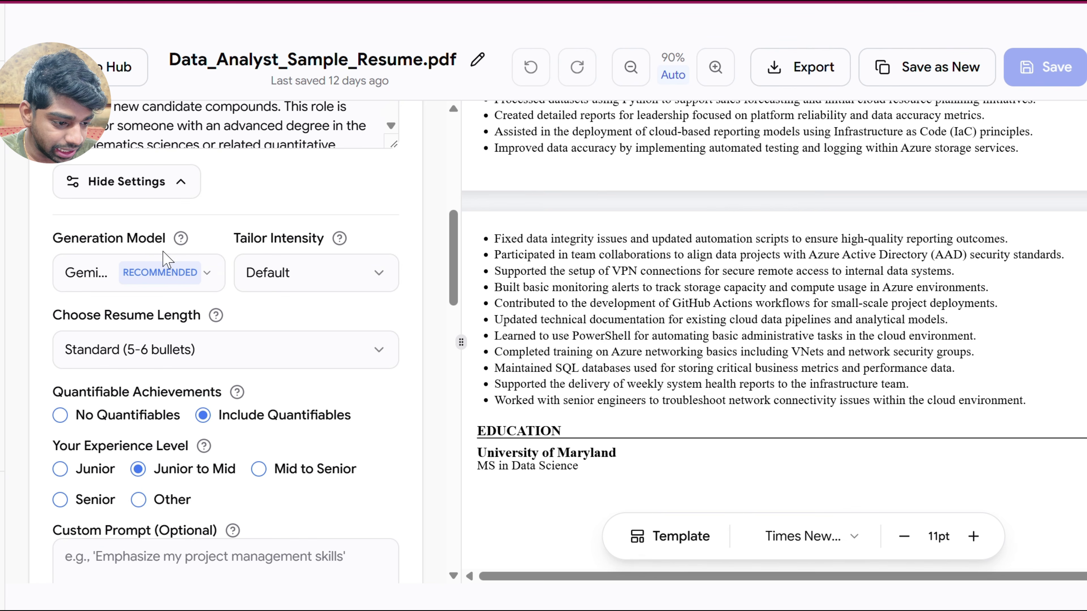
{"action": "left_click", "coordinate": [179, 281]}
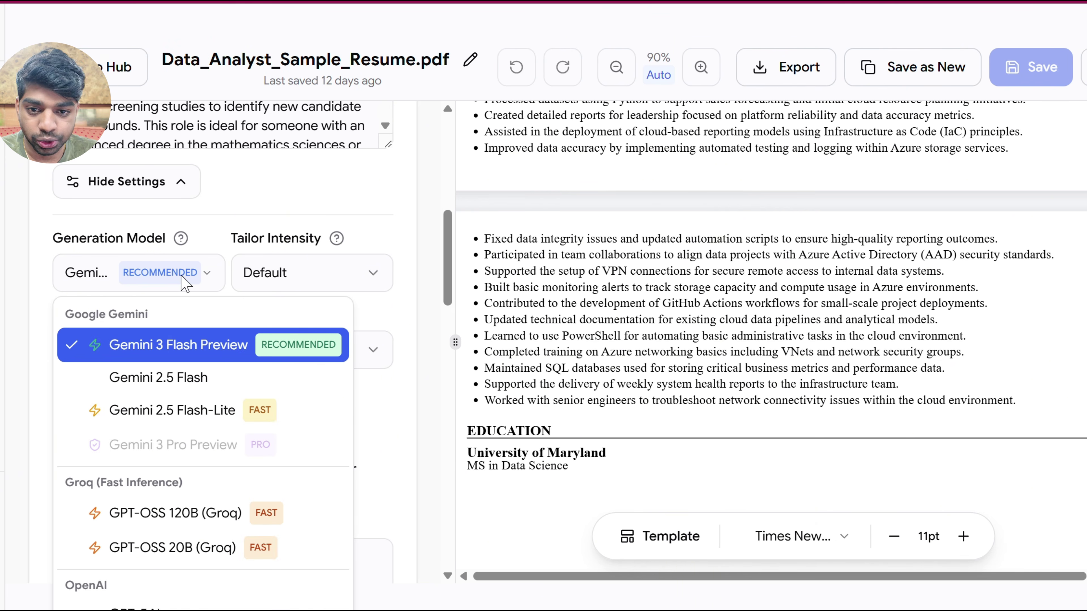
{"action": "scroll", "coordinate": [206, 334], "scroll_direction": "down", "scroll_amount": 3}
{"action": "scroll", "coordinate": [172, 385], "scroll_direction": "up", "scroll_amount": 3}
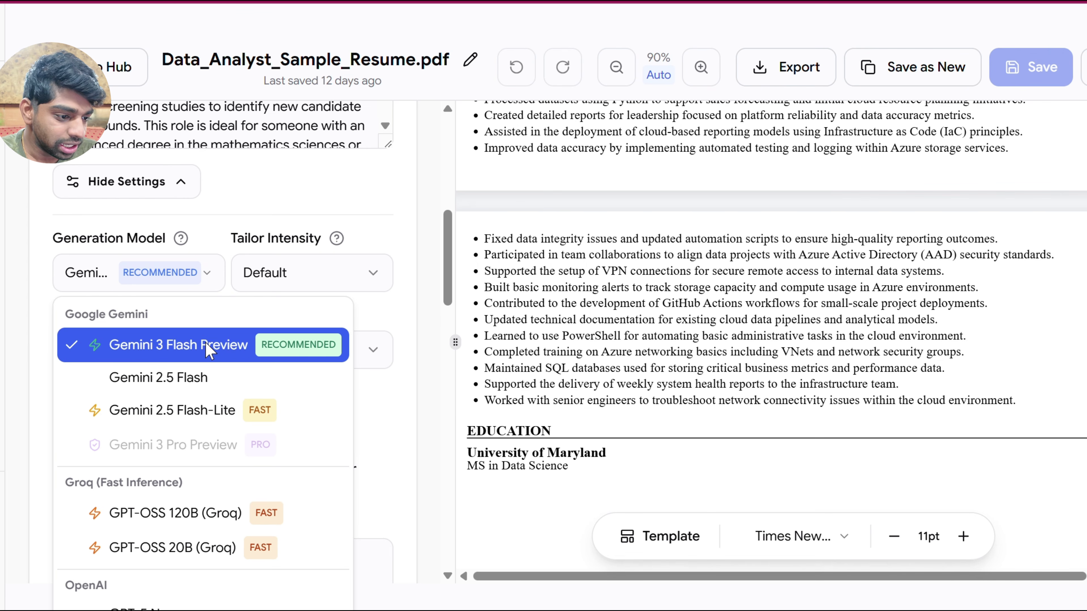
{"action": "left_click", "coordinate": [387, 296]}
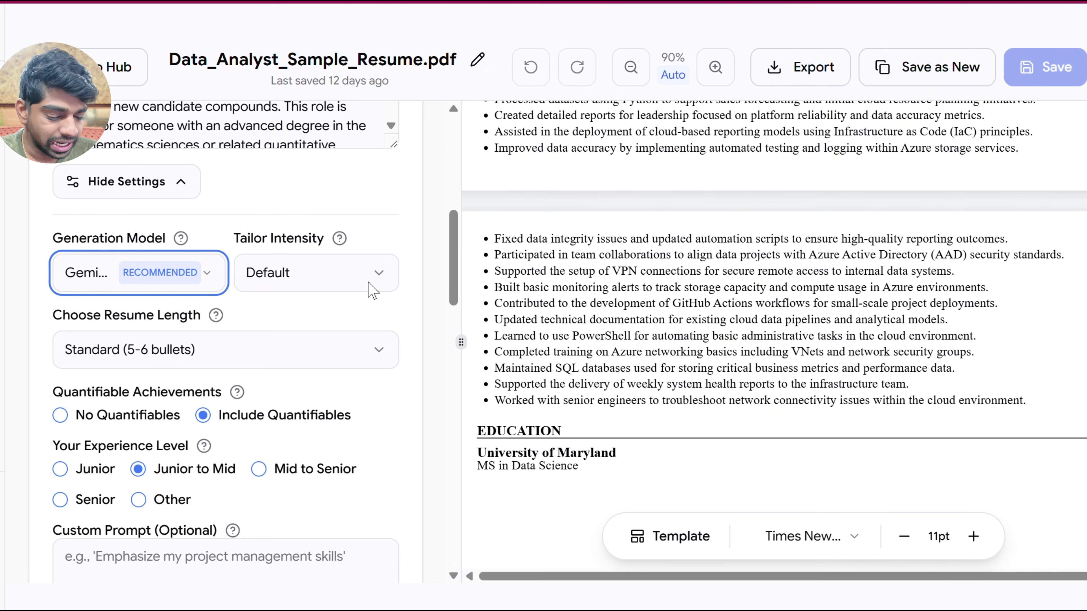
Check the tailor intensity options and select Default
{"action": "left_click", "coordinate": [372, 290]}
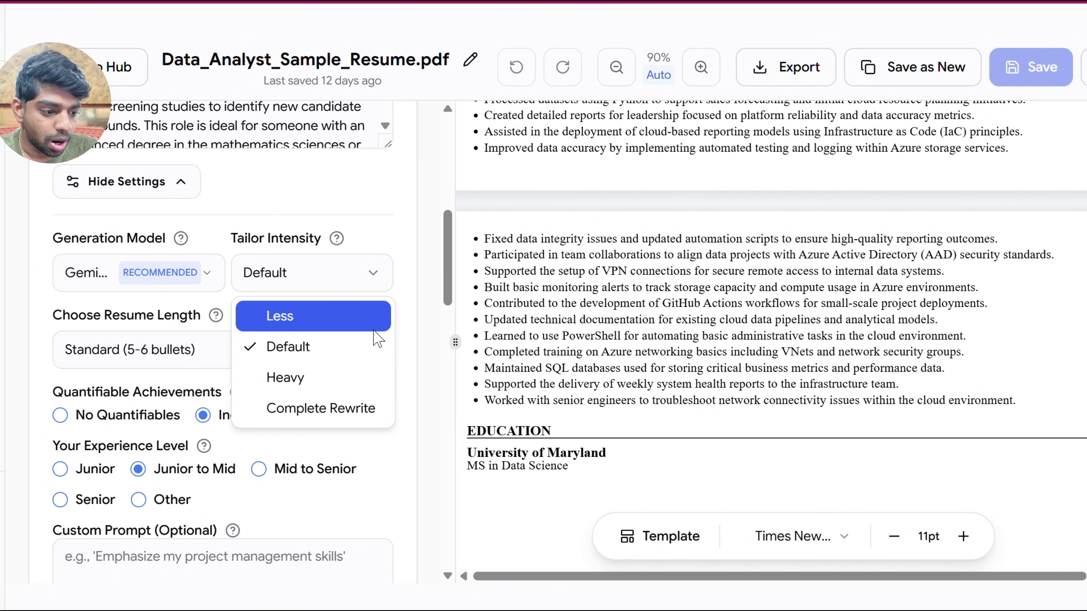
{"action": "left_click", "coordinate": [361, 347]}
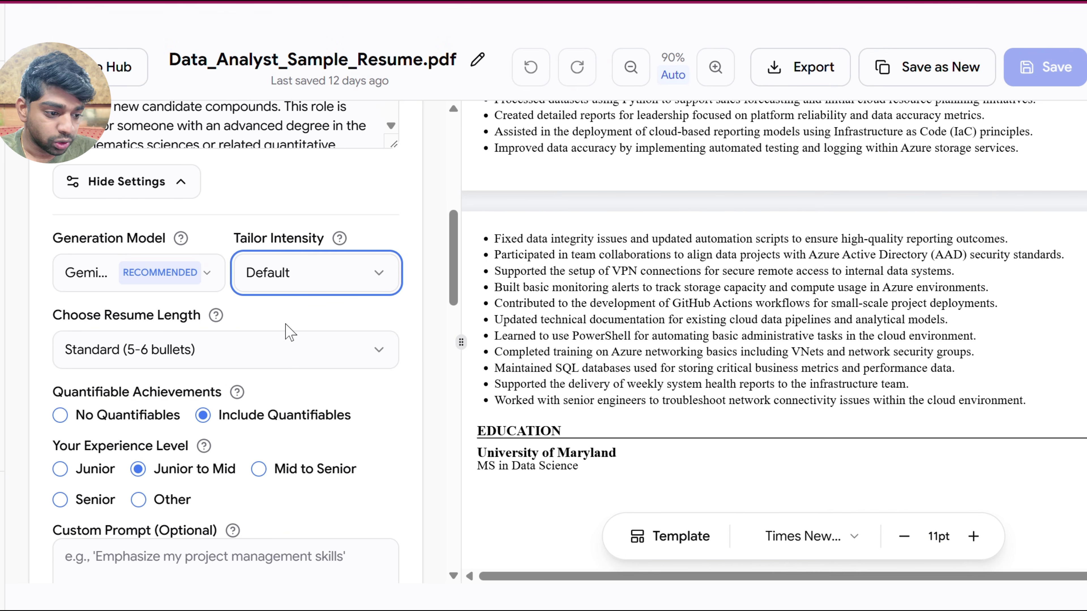
{"action": "scroll", "coordinate": [291, 330], "scroll_direction": "down", "scroll_amount": 1}
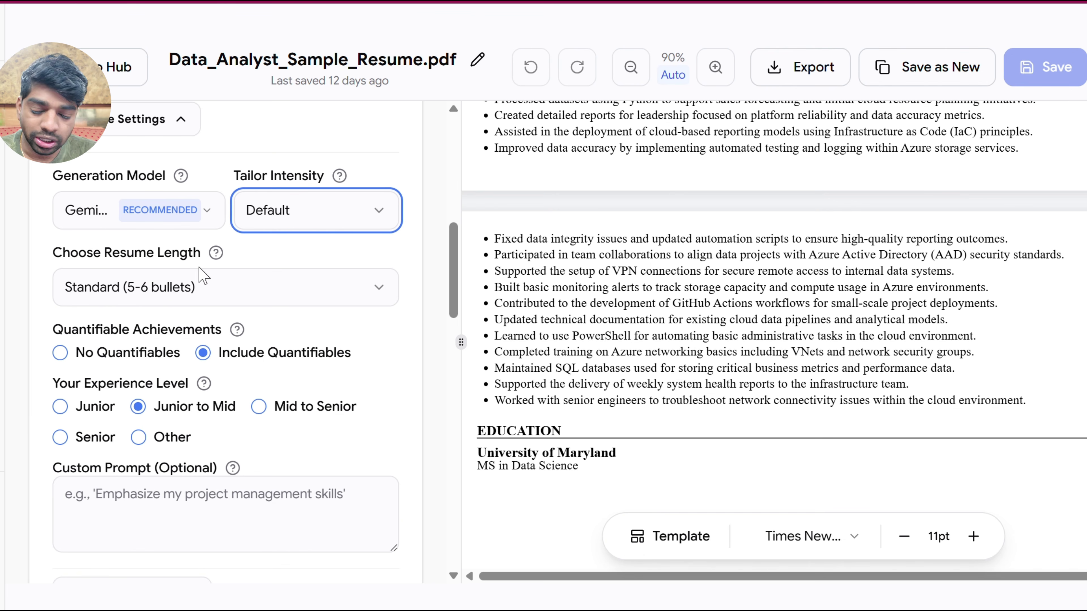
Keep the resume length at Standard (5-6 bullets) and set quantifiable achievements to Include Quantifiables after trying the No Quantifiables option
{"action": "left_click", "coordinate": [219, 289]}
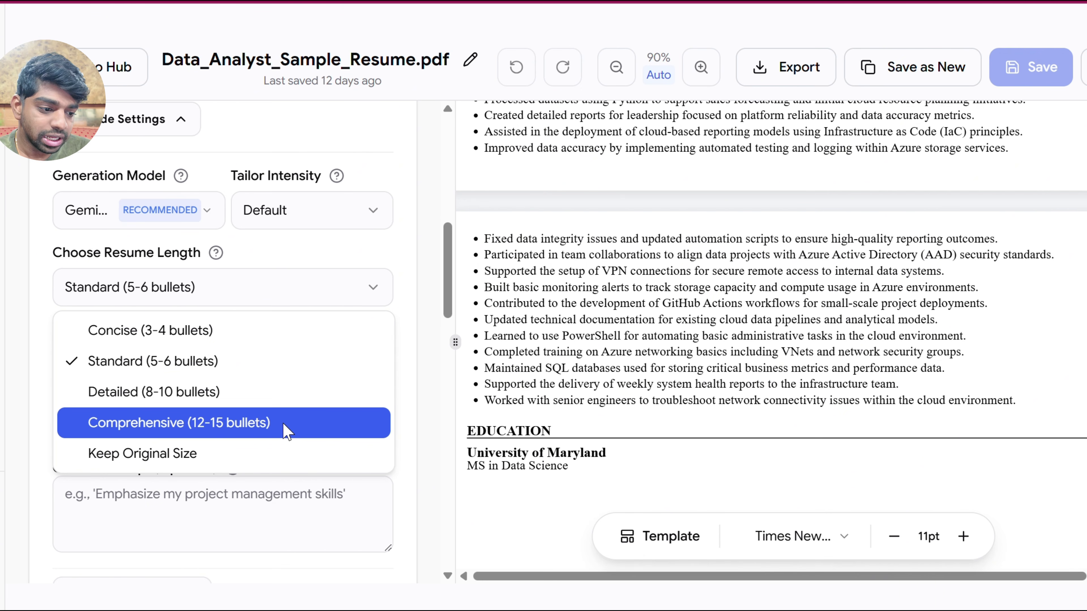
{"action": "left_click", "coordinate": [216, 360]}
{"action": "scroll", "coordinate": [308, 347], "scroll_direction": "down", "scroll_amount": 2}
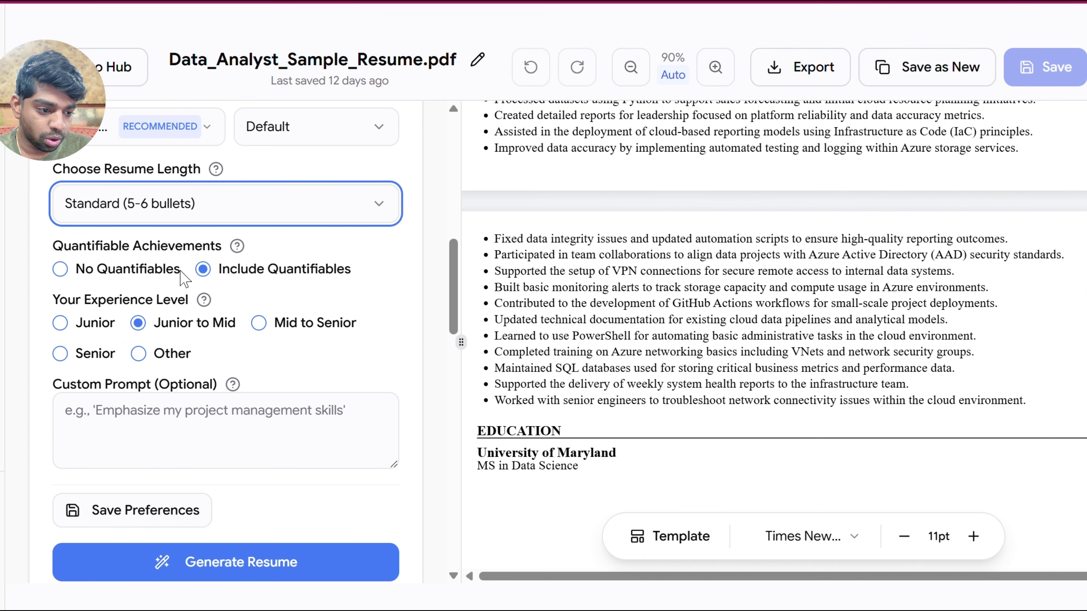
{"action": "left_click", "coordinate": [164, 276]}
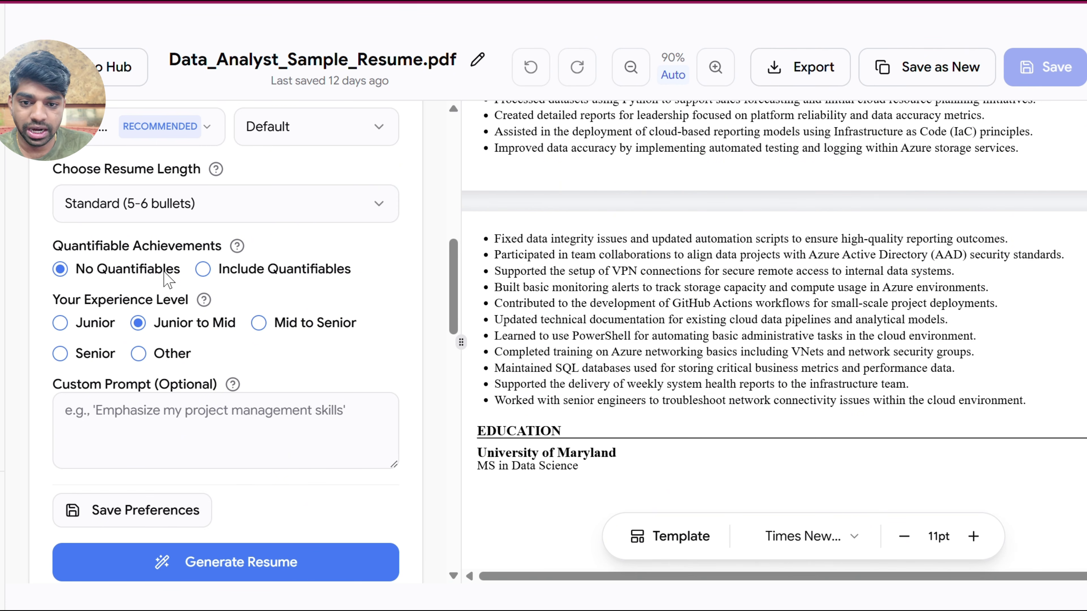
{"action": "left_click", "coordinate": [243, 272]}
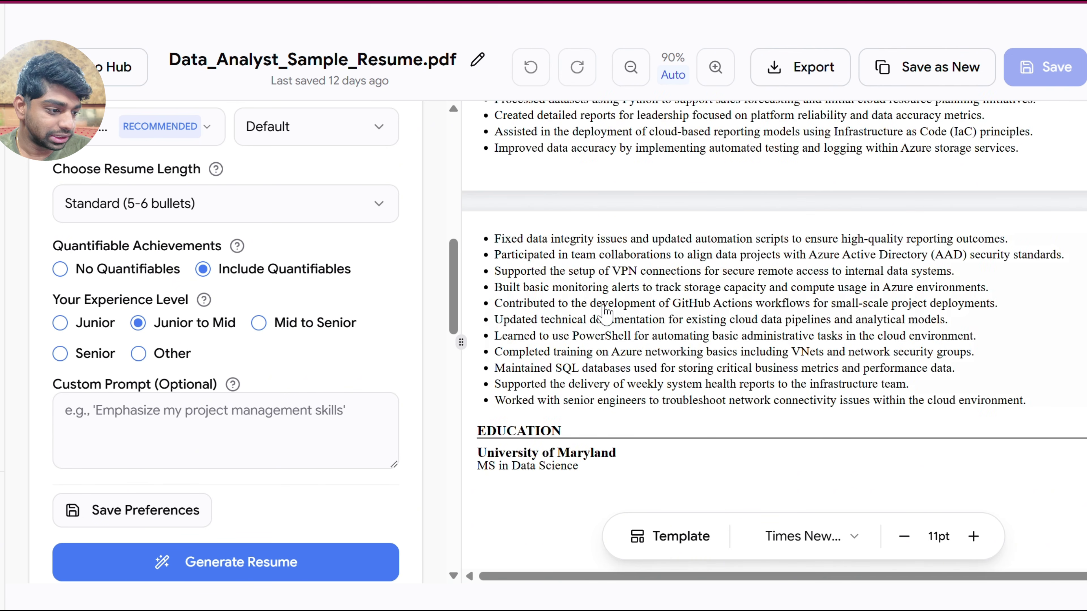
Review the junior analyst experience in the resume and enter "fintech" as the custom prompt for the AI generation
{"action": "scroll", "coordinate": [616, 315], "scroll_direction": "up", "scroll_amount": 2}
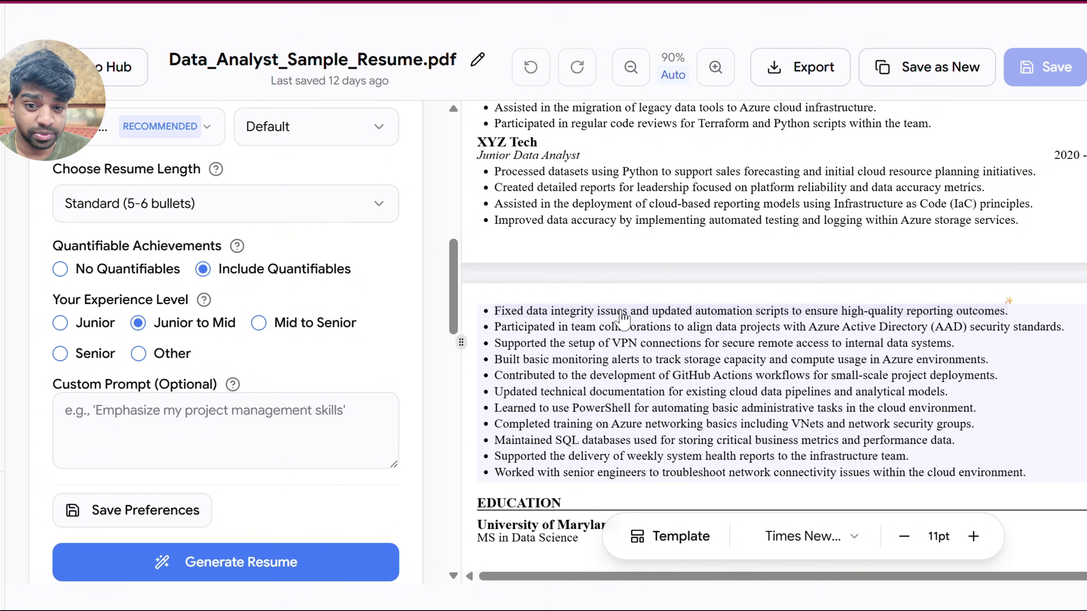
{"action": "scroll", "coordinate": [623, 317], "scroll_direction": "up", "scroll_amount": 3}
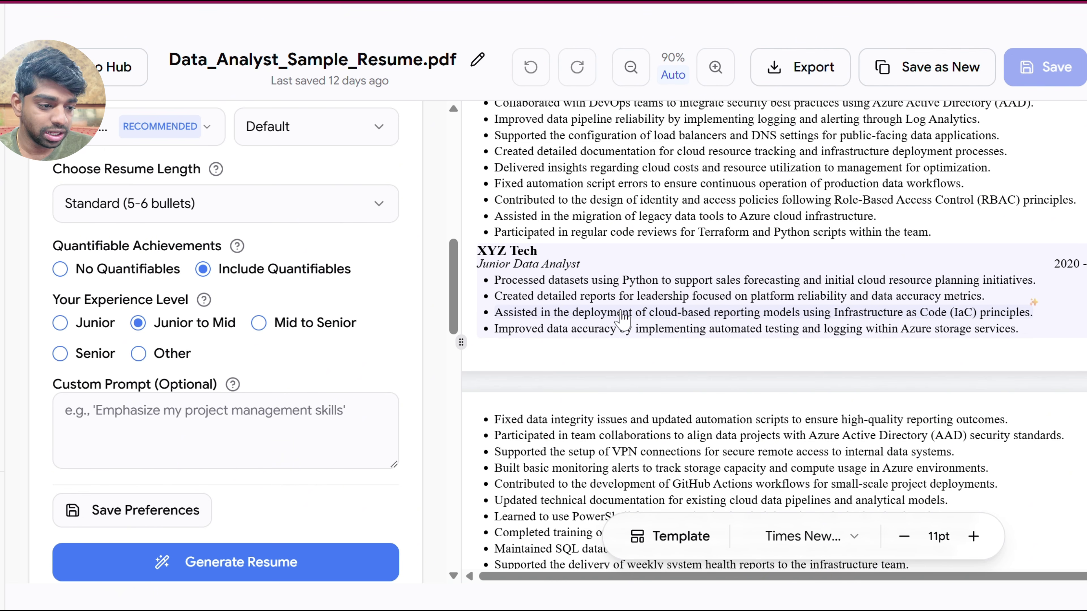
{"action": "scroll", "coordinate": [622, 317], "scroll_direction": "down", "scroll_amount": 1}
{"action": "scroll", "coordinate": [361, 336], "scroll_direction": "down", "scroll_amount": 1}
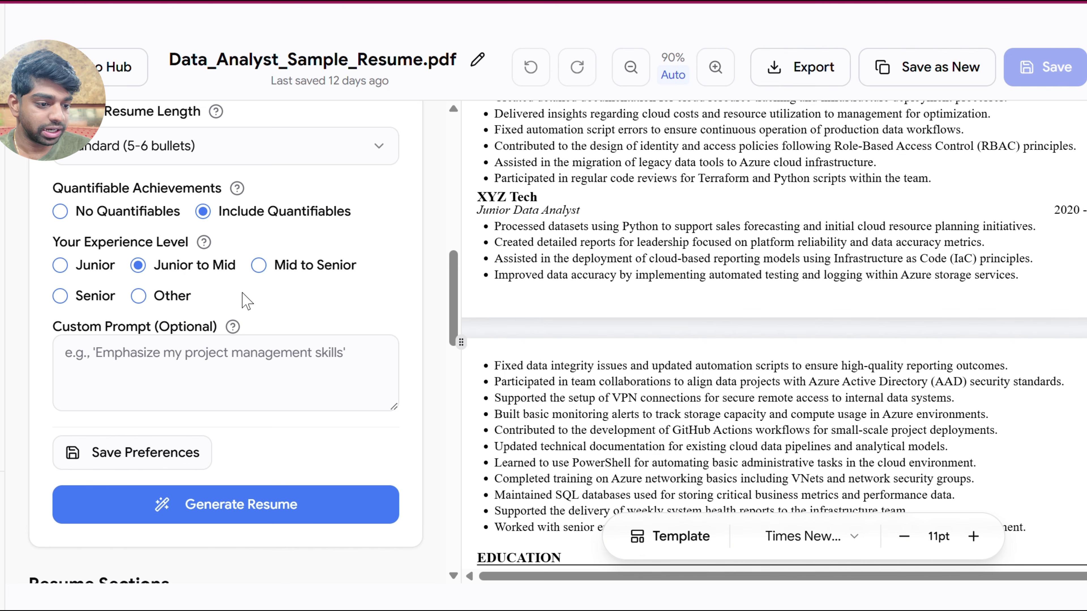
{"action": "scroll", "coordinate": [242, 294], "scroll_direction": "down", "scroll_amount": 2}
{"action": "left_click", "coordinate": [181, 287]}
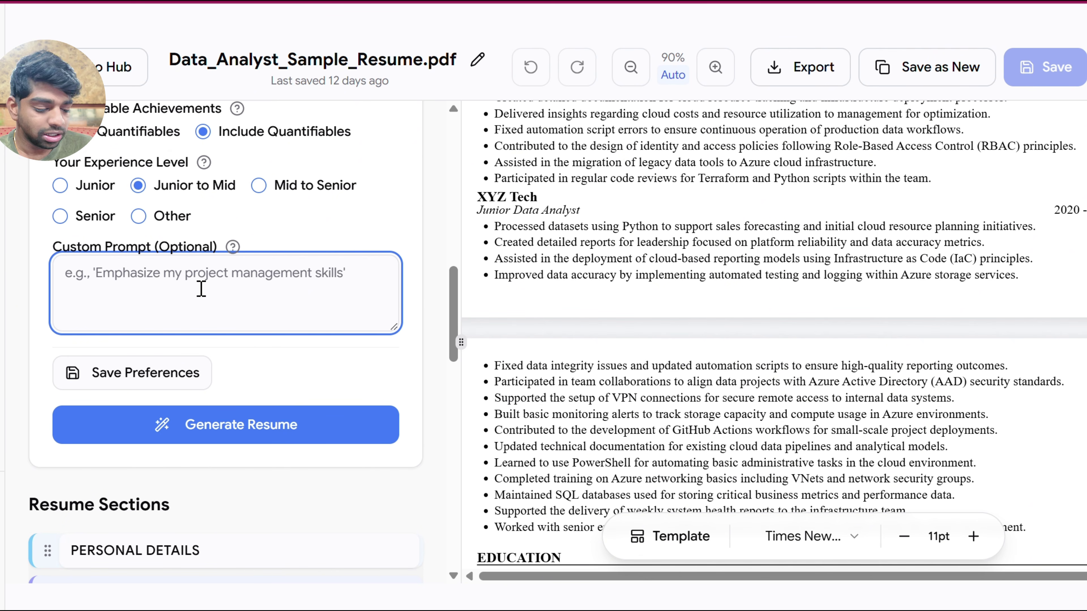
{"action": "type", "text": "f"}
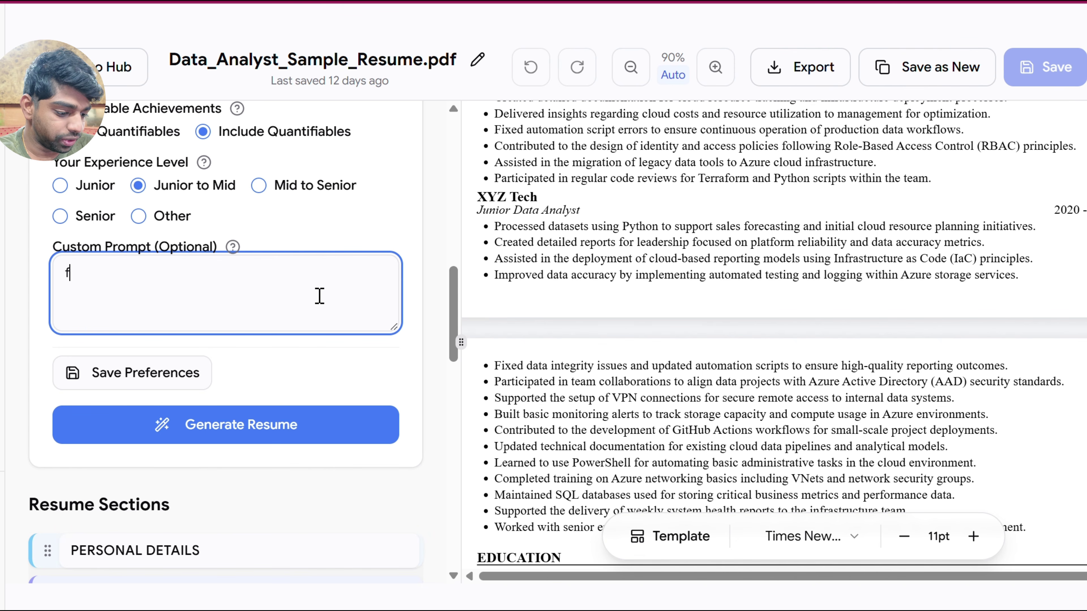
{"action": "type", "text": "intecg"}
{"action": "key", "text": "BackSpace"}
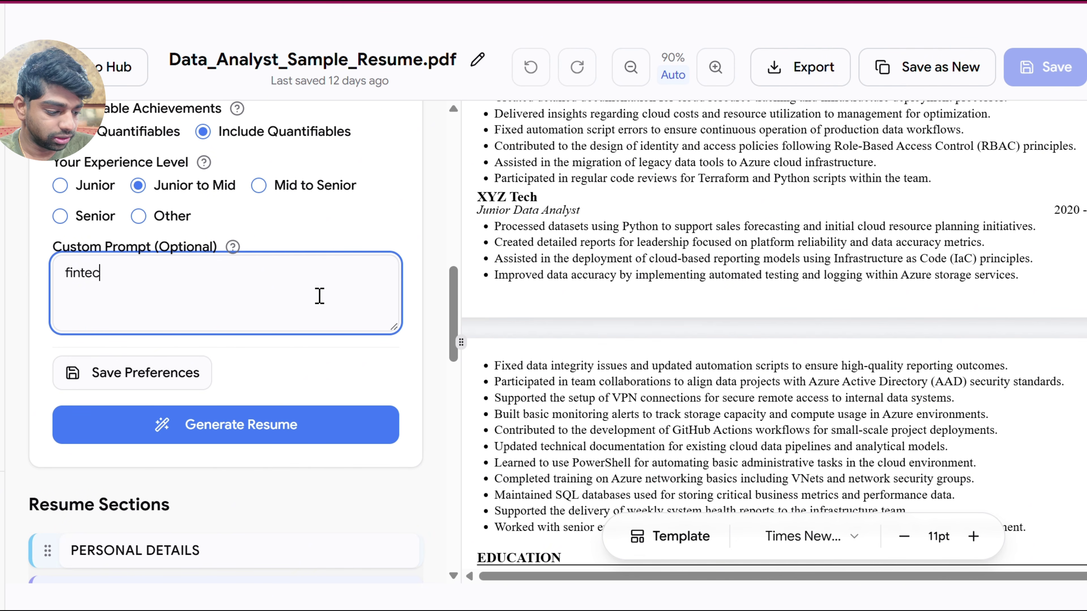
{"action": "type", "text": "h"}
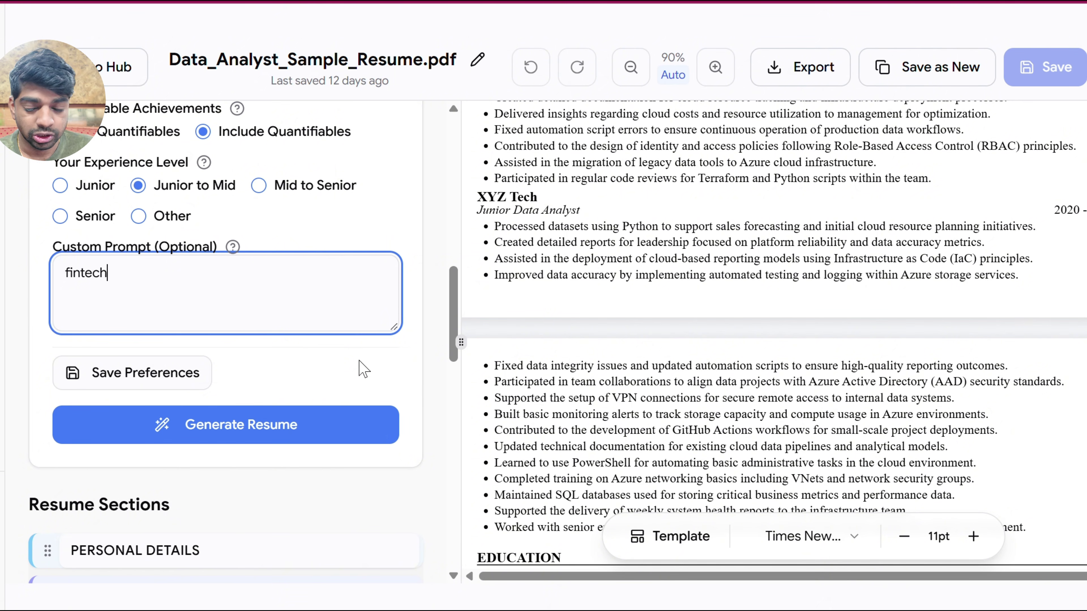
Save the AI generation preferences and generate the tailored resume
{"action": "scroll", "coordinate": [361, 369], "scroll_direction": "down", "scroll_amount": 3}
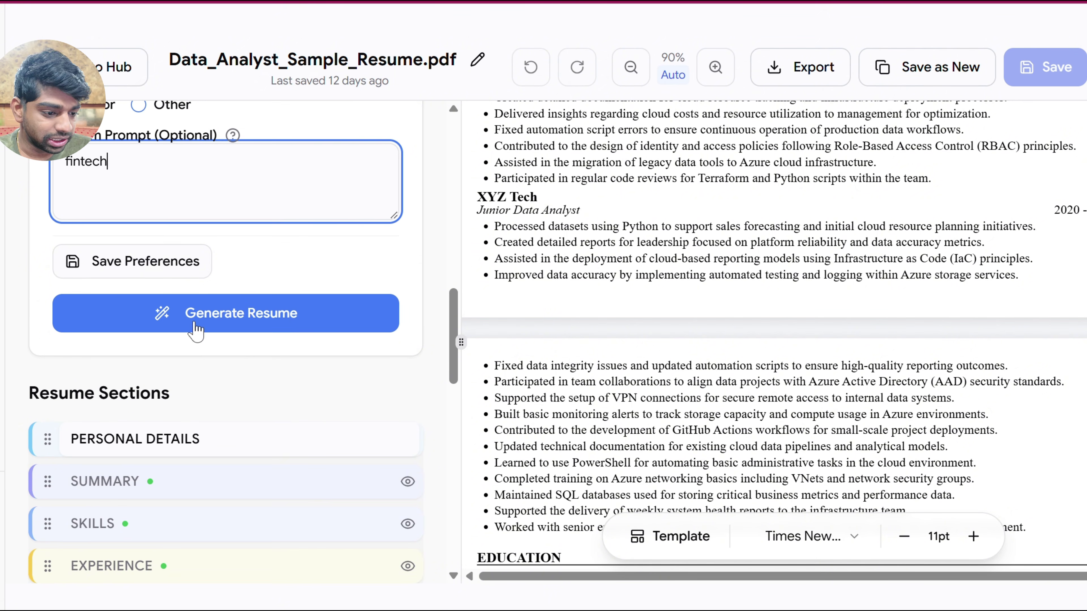
{"action": "left_click", "coordinate": [155, 274]}
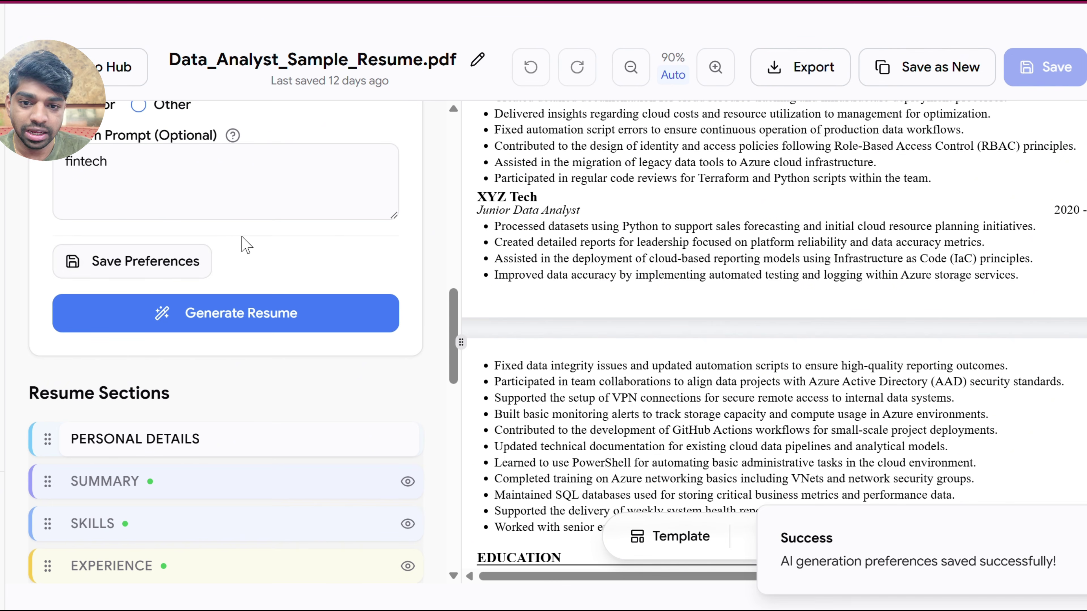
{"action": "left_click", "coordinate": [239, 320]}
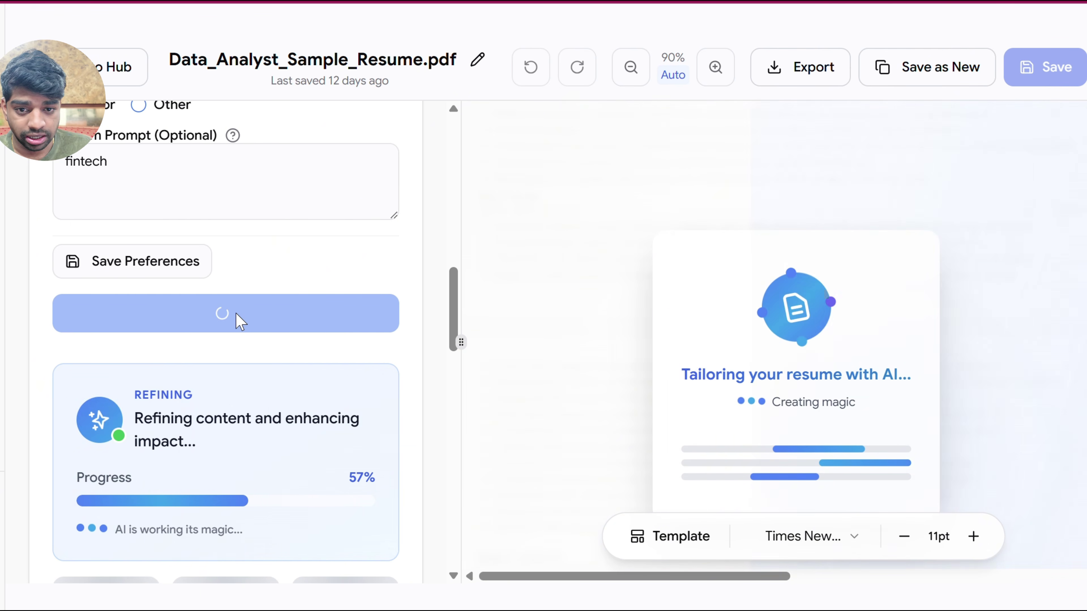
Follow the generation progress and examine the tailored resume's summary, skills and experience sections
{"action": "scroll", "coordinate": [304, 344], "scroll_direction": "down", "scroll_amount": 2}
{"action": "scroll", "coordinate": [304, 344], "scroll_direction": "down", "scroll_amount": 2}
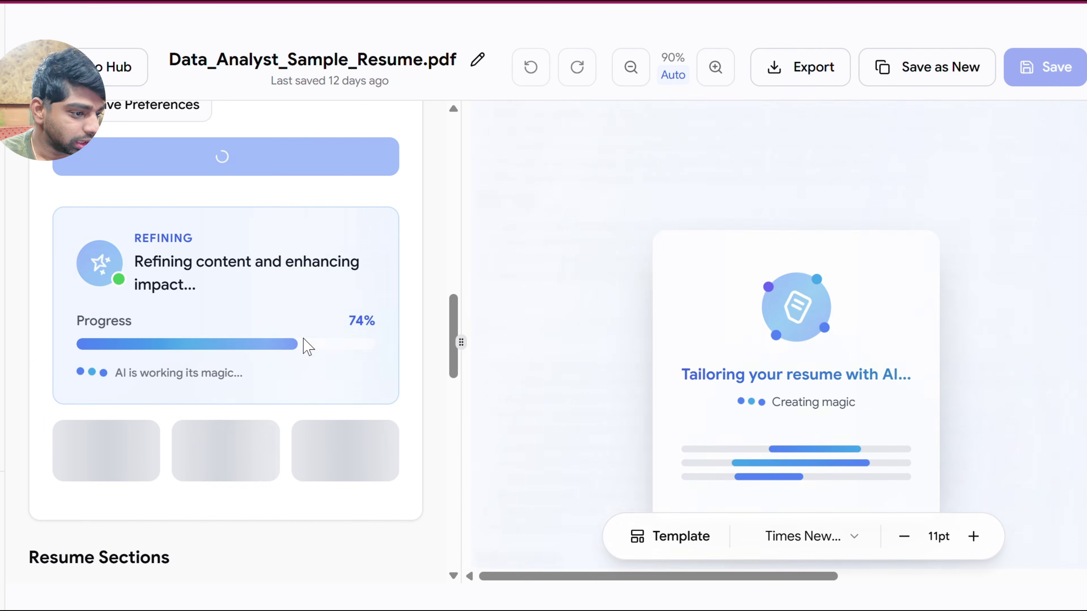
{"action": "scroll", "coordinate": [509, 377], "scroll_direction": "down", "scroll_amount": 4}
{"action": "scroll", "coordinate": [509, 377], "scroll_direction": "down", "scroll_amount": 1}
{"action": "scroll", "coordinate": [254, 308], "scroll_direction": "up", "scroll_amount": 20}
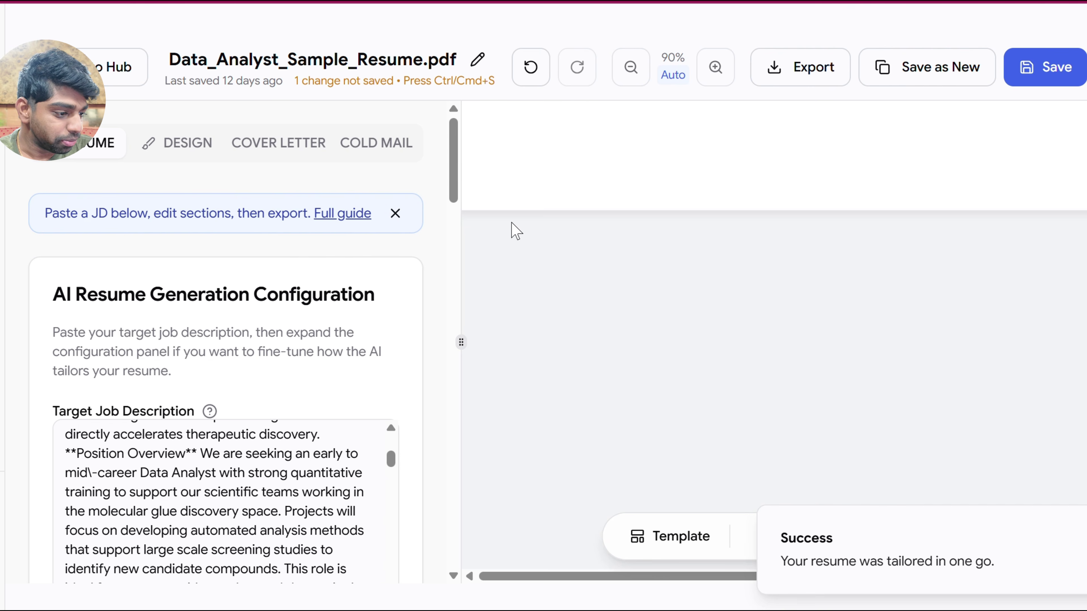
{"action": "scroll", "coordinate": [662, 338], "scroll_direction": "up", "scroll_amount": 6}
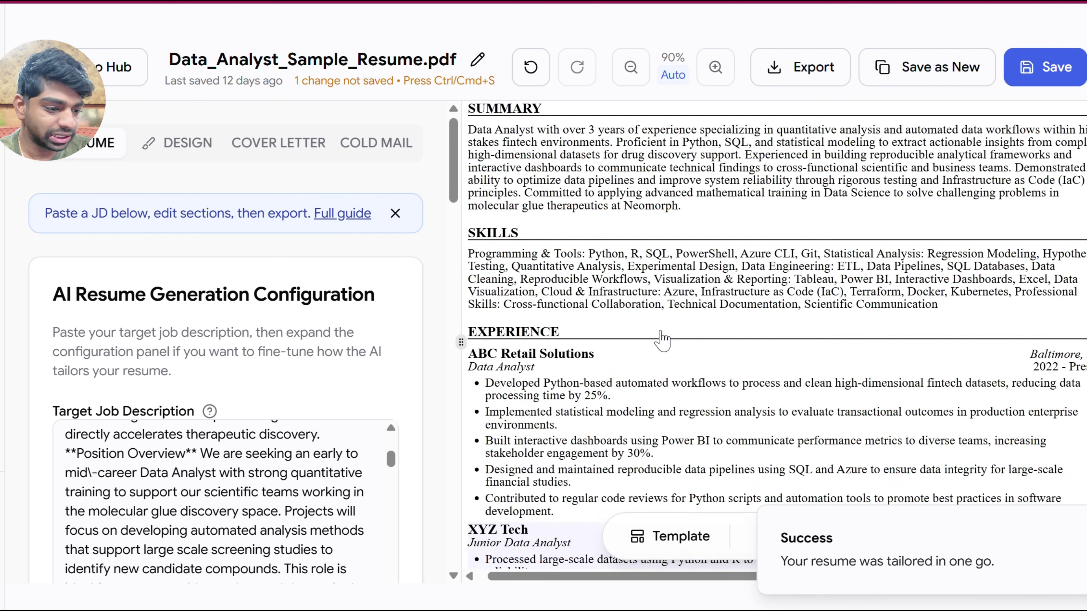
{"action": "scroll", "coordinate": [663, 338], "scroll_direction": "down", "scroll_amount": 4}
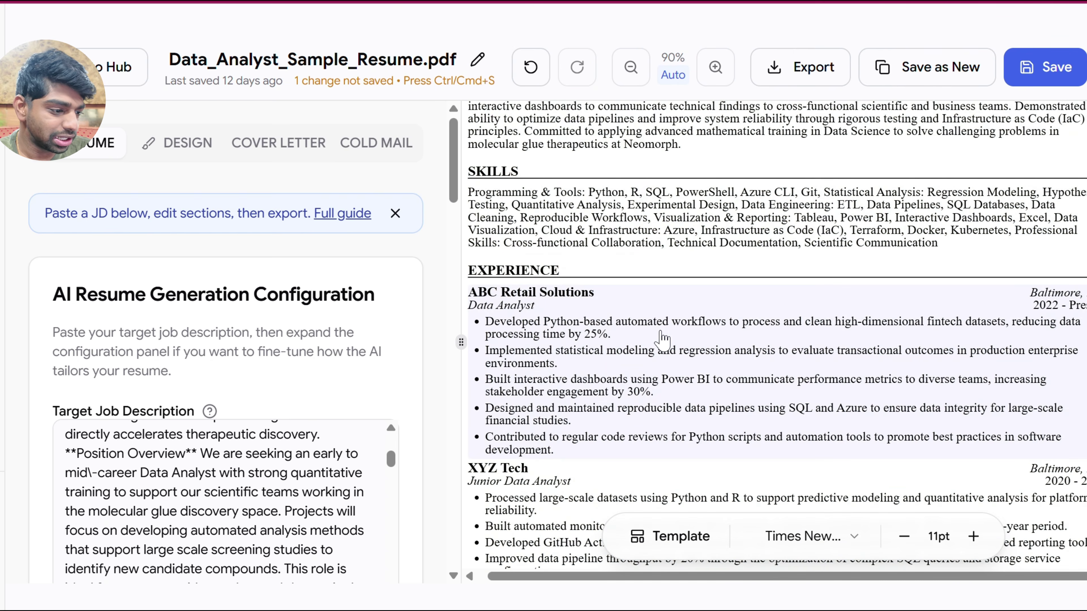
{"action": "scroll", "coordinate": [641, 346], "scroll_direction": "down", "scroll_amount": 1}
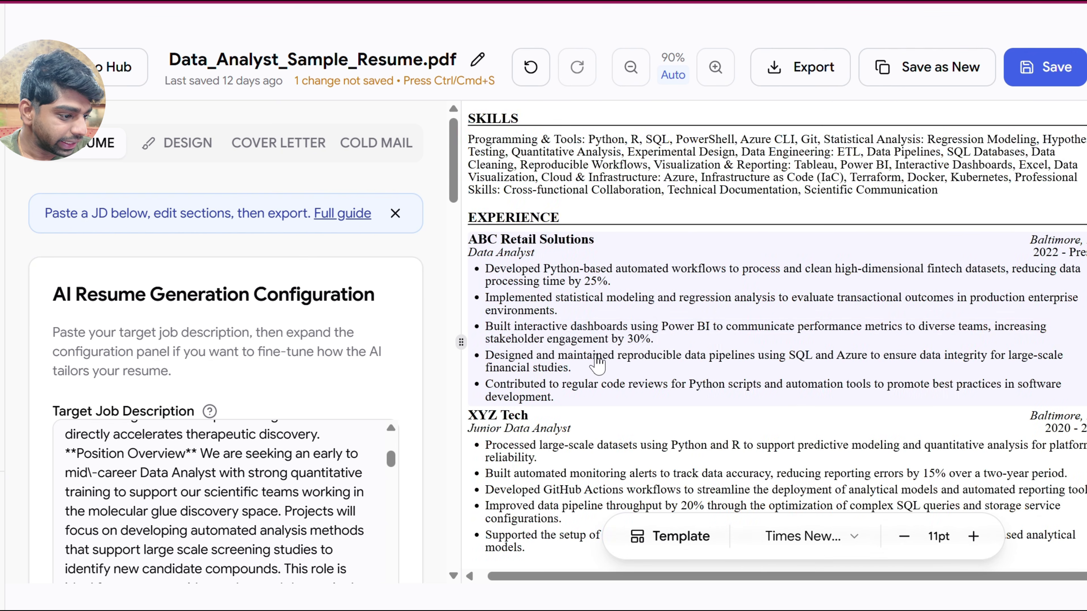
{"action": "scroll", "coordinate": [586, 316], "scroll_direction": "up", "scroll_amount": 4}
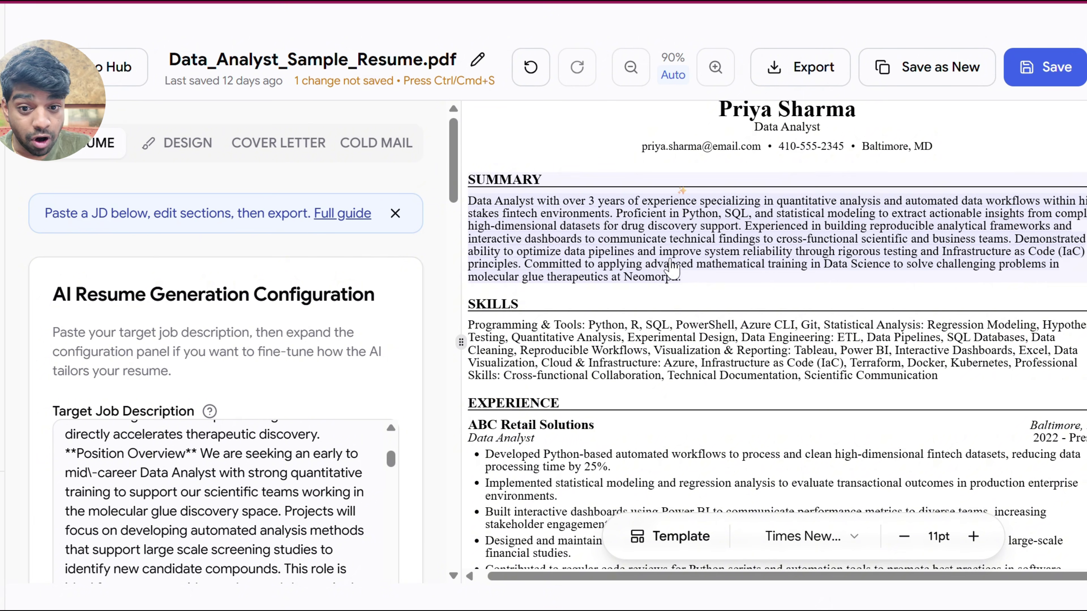
{"action": "scroll", "coordinate": [707, 299], "scroll_direction": "down", "scroll_amount": 1}
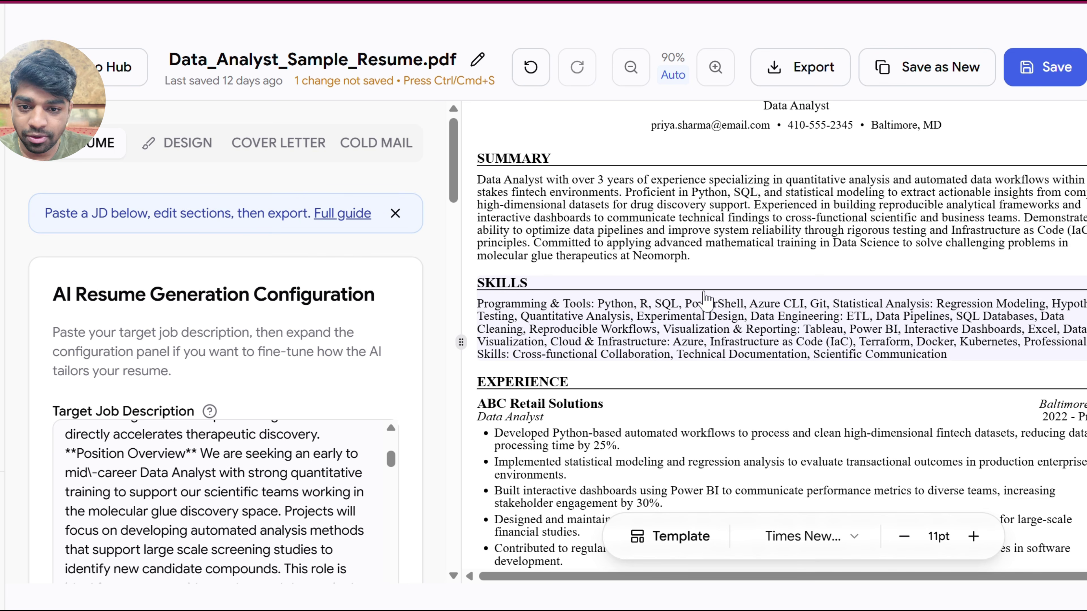
{"action": "scroll", "coordinate": [705, 296], "scroll_direction": "down", "scroll_amount": 2}
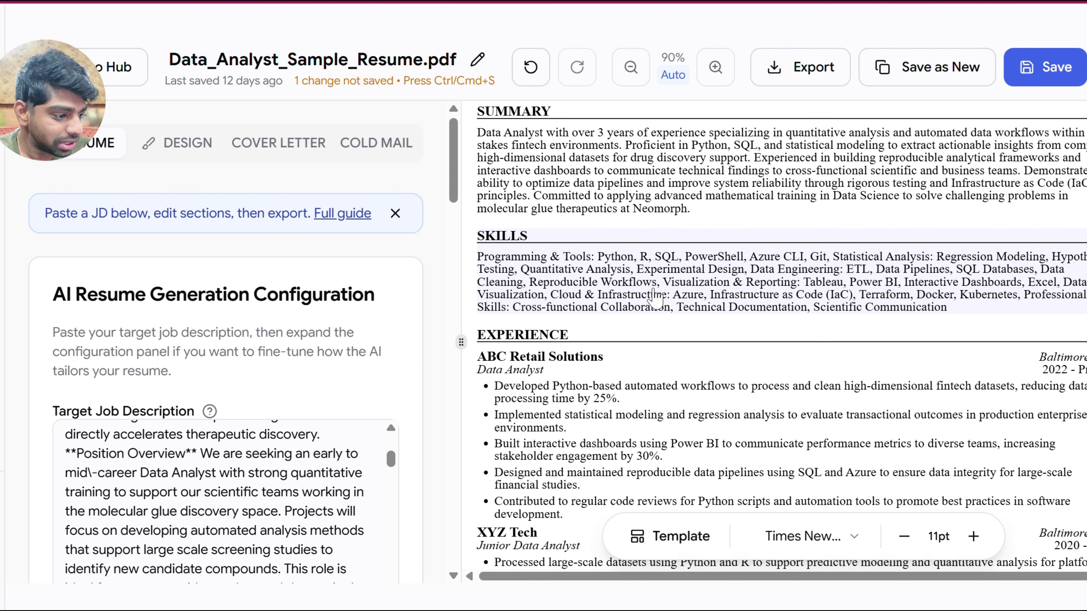
Run the Add More Skills AI action on the resume's Skills section and apply the suggested text
{"action": "left_click", "coordinate": [638, 300]}
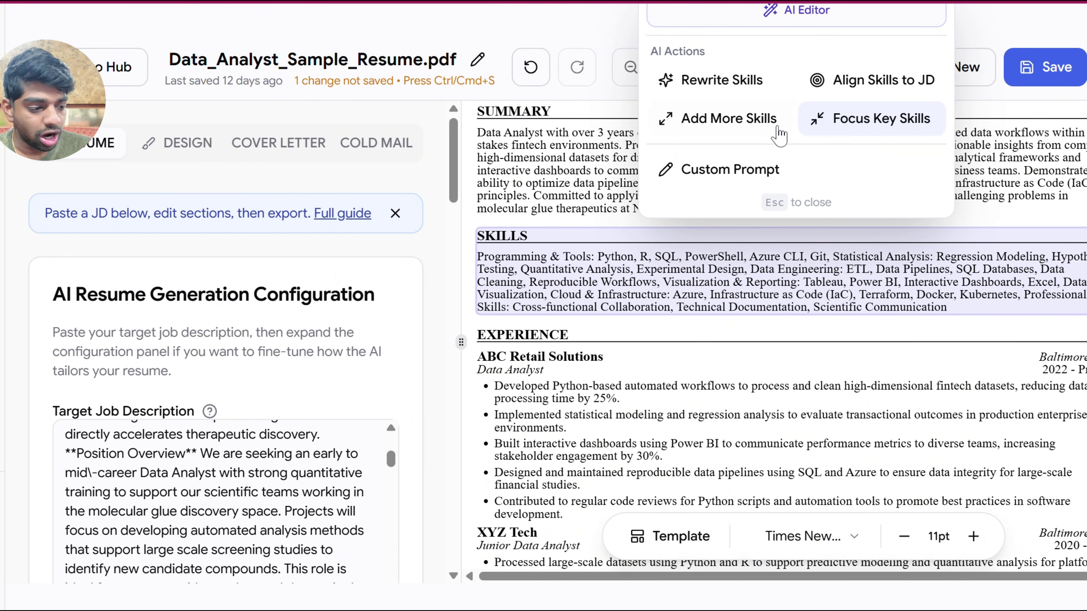
{"action": "left_click", "coordinate": [702, 119]}
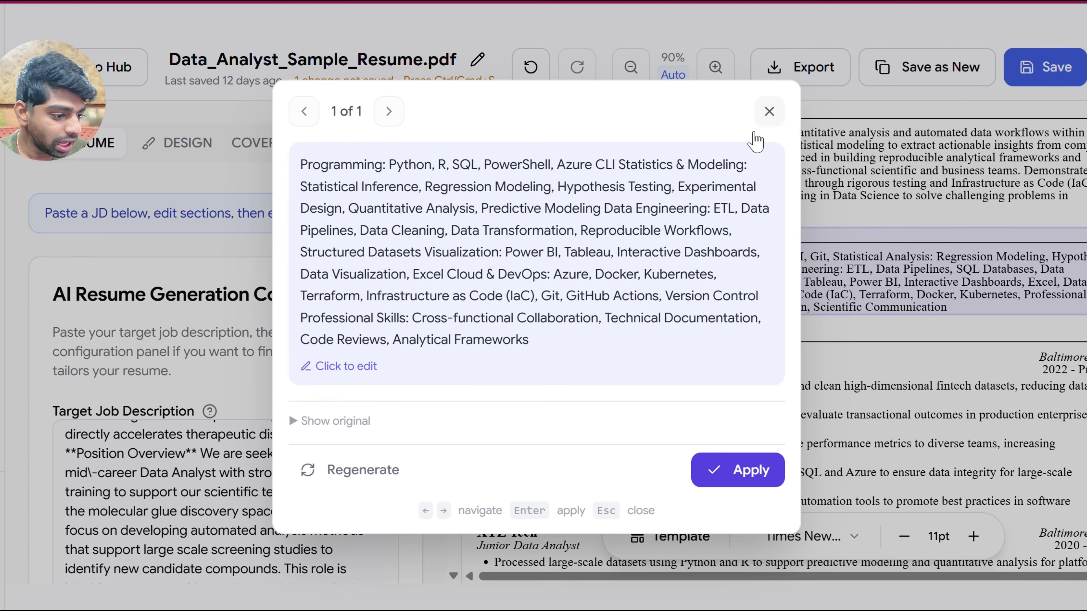
{"action": "left_click", "coordinate": [727, 470]}
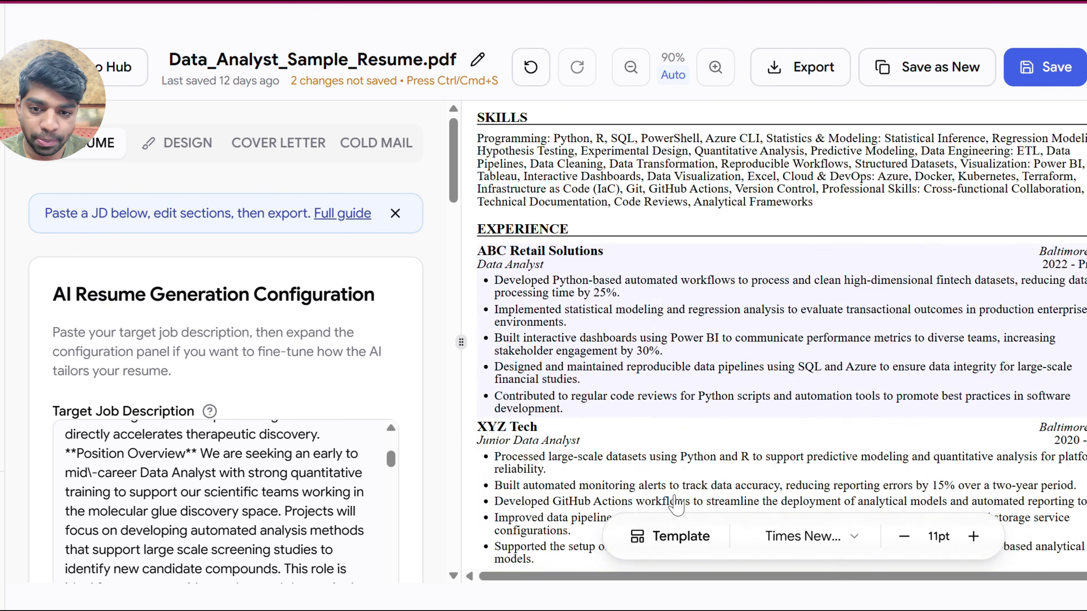
Change the resume's template to ATS-Friendly and check the layout down to the education section
{"action": "left_click", "coordinate": [684, 537]}
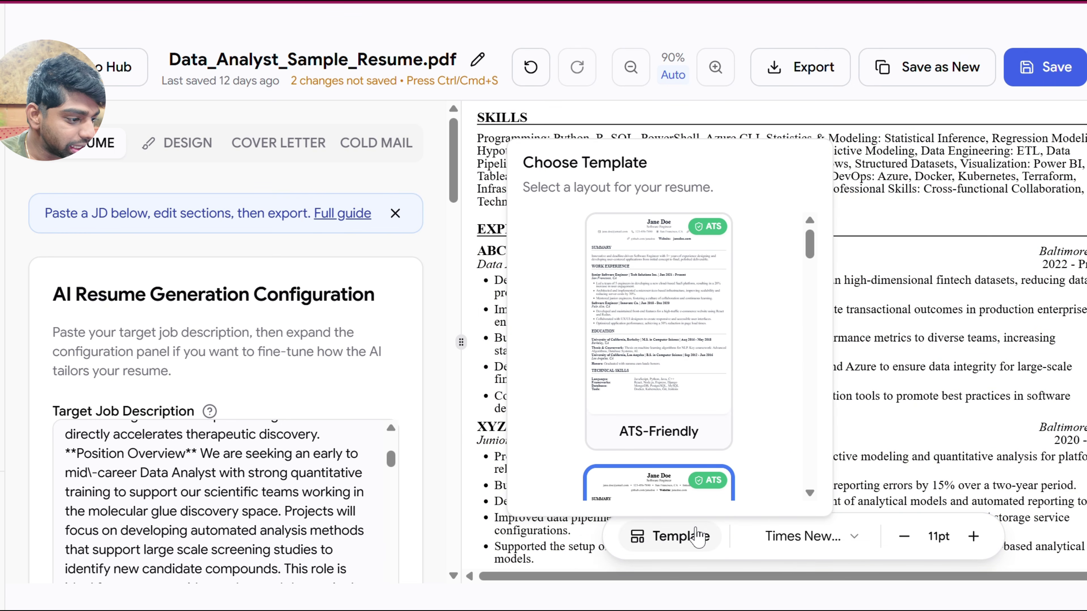
{"action": "scroll", "coordinate": [689, 403], "scroll_direction": "down", "scroll_amount": 2}
{"action": "scroll", "coordinate": [689, 403], "scroll_direction": "down", "scroll_amount": 2}
{"action": "left_click", "coordinate": [674, 330]}
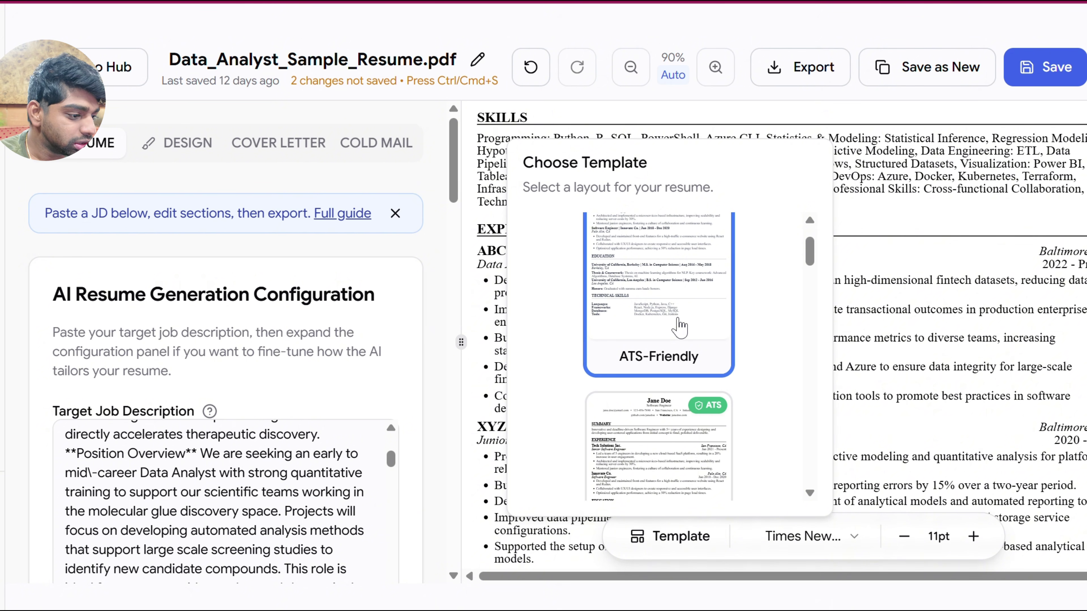
{"action": "left_click", "coordinate": [912, 374]}
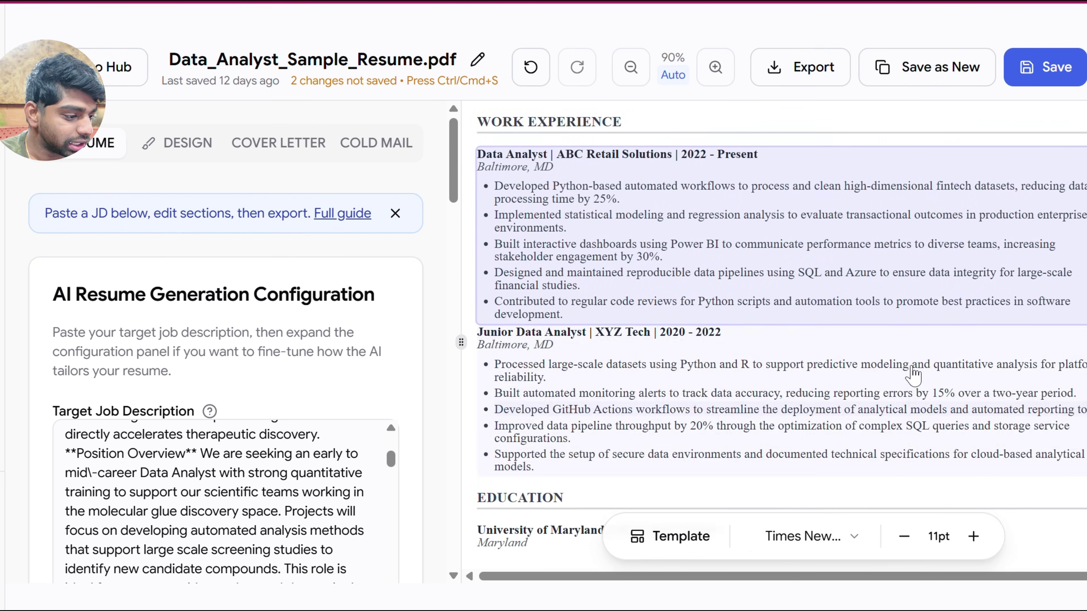
{"action": "scroll", "coordinate": [770, 384], "scroll_direction": "down", "scroll_amount": 8}
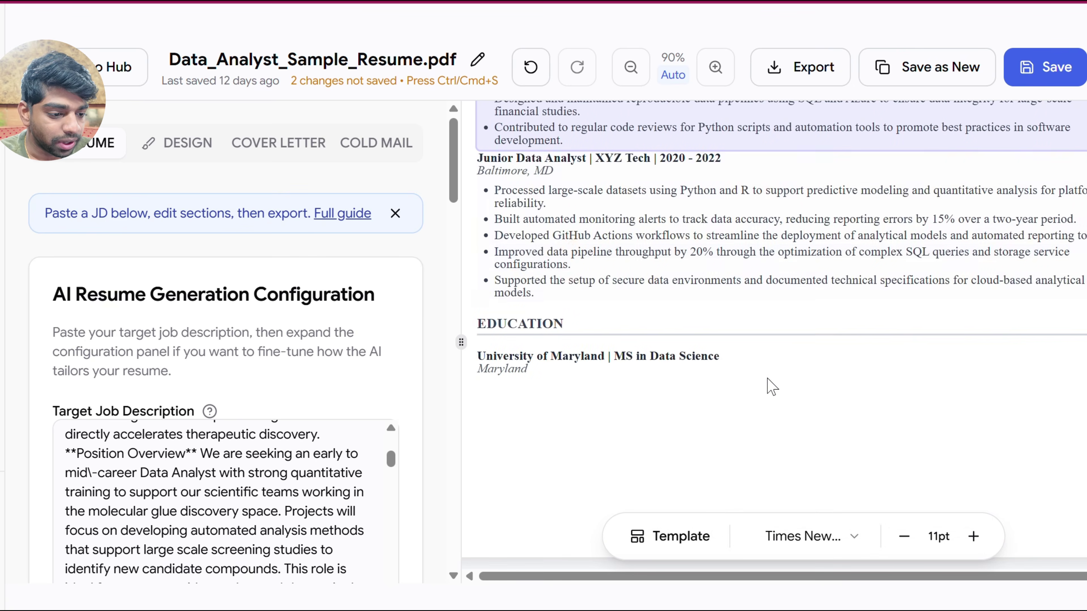
{"action": "scroll", "coordinate": [248, 350], "scroll_direction": "down", "scroll_amount": 1}
Open the Skills section for editing, look through its skill chips, and group the skills by category
{"action": "scroll", "coordinate": [247, 350], "scroll_direction": "down", "scroll_amount": 15}
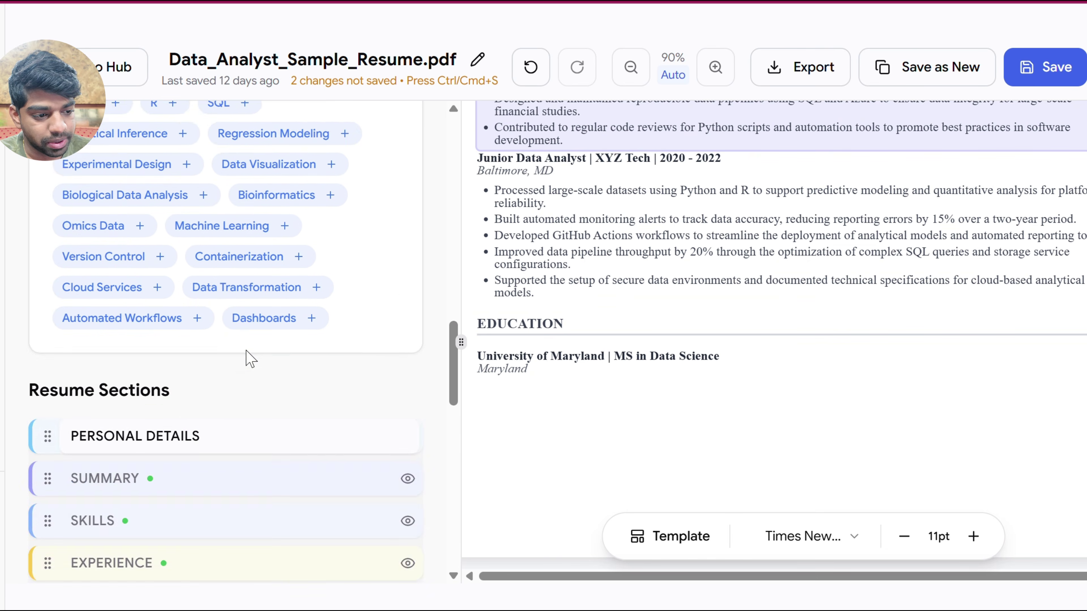
{"action": "scroll", "coordinate": [146, 371], "scroll_direction": "down", "scroll_amount": 5}
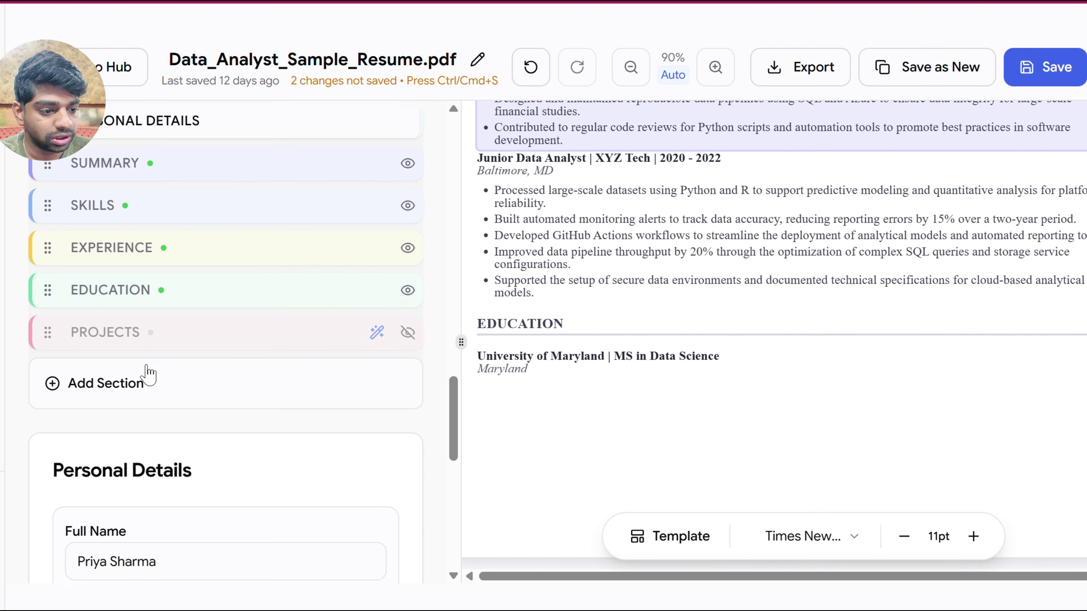
{"action": "scroll", "coordinate": [167, 448], "scroll_direction": "up", "scroll_amount": 5}
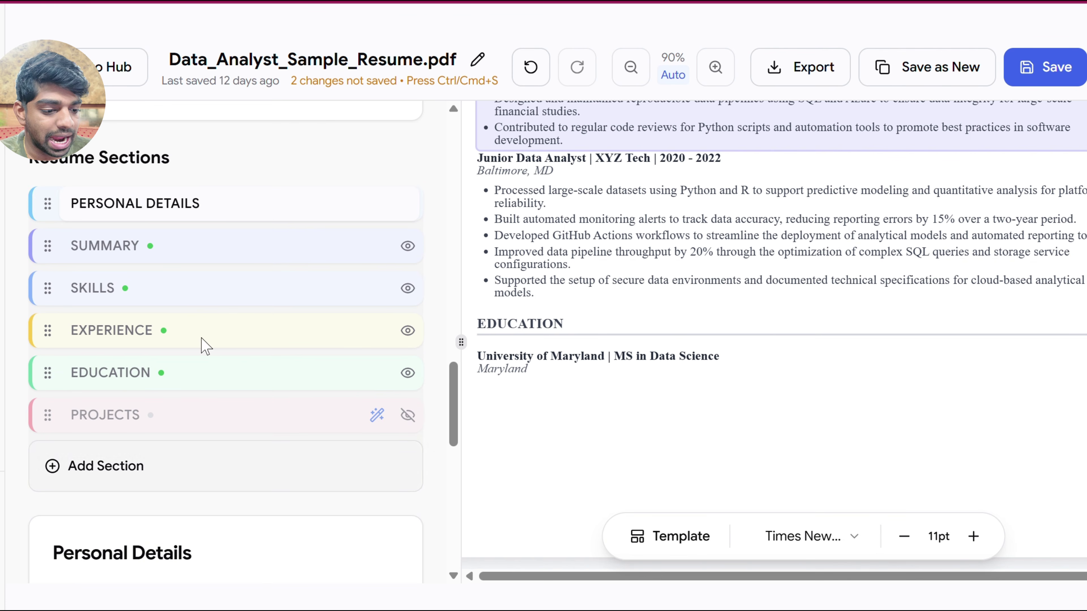
{"action": "left_click", "coordinate": [225, 301]}
{"action": "scroll", "coordinate": [214, 403], "scroll_direction": "down", "scroll_amount": 8}
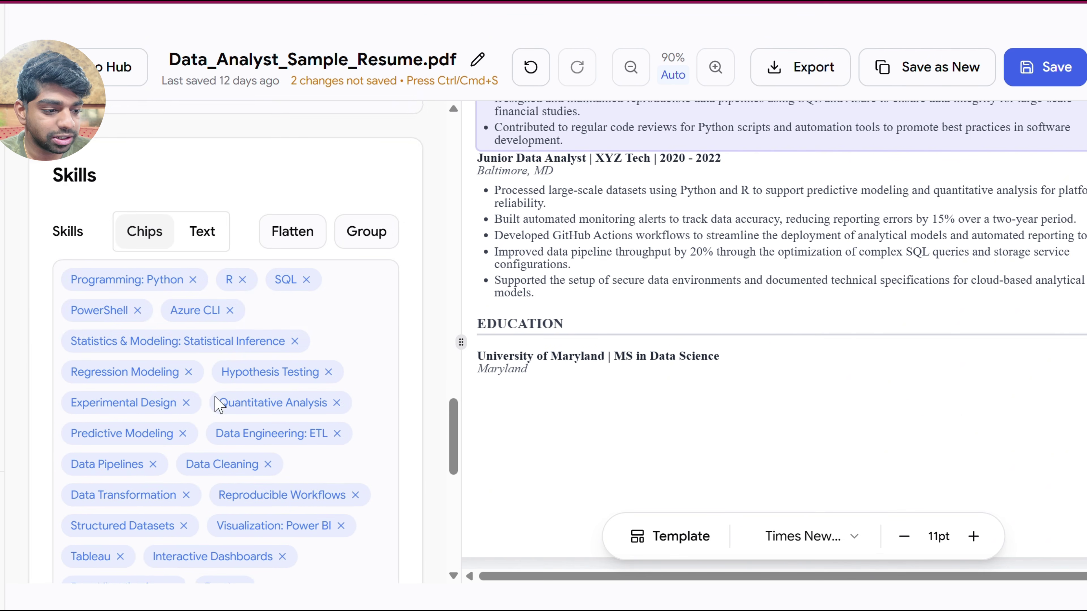
{"action": "scroll", "coordinate": [253, 308], "scroll_direction": "down", "scroll_amount": 4}
{"action": "scroll", "coordinate": [248, 303], "scroll_direction": "up", "scroll_amount": 5}
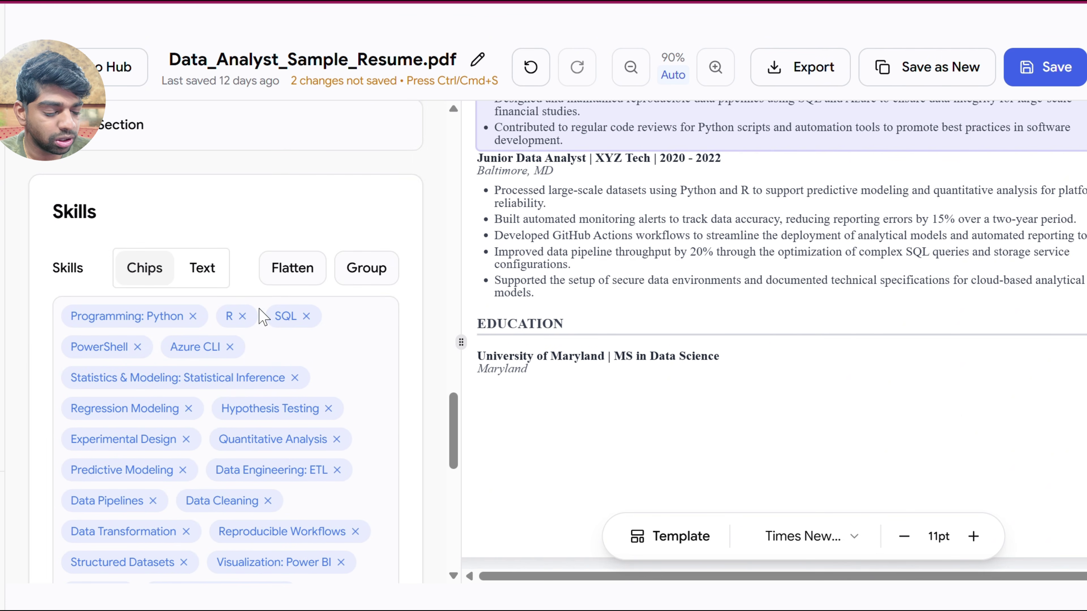
{"action": "left_click", "coordinate": [357, 274]}
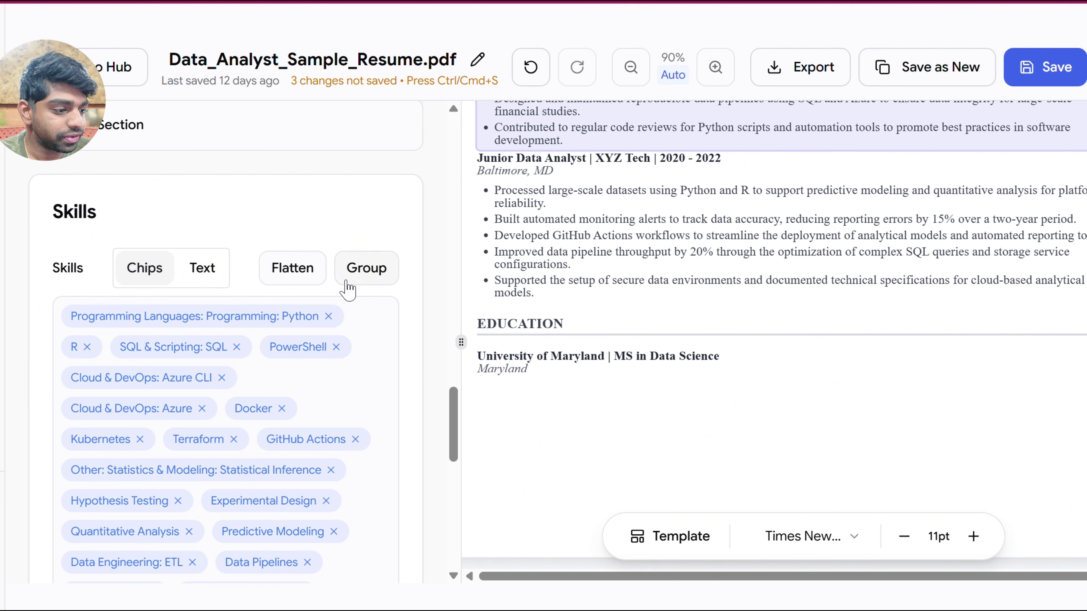
Review the grouped skills and the suggested skills, and return to the Resume Hub, saving the unsaved resume changes
{"action": "scroll", "coordinate": [300, 342], "scroll_direction": "up", "scroll_amount": 10}
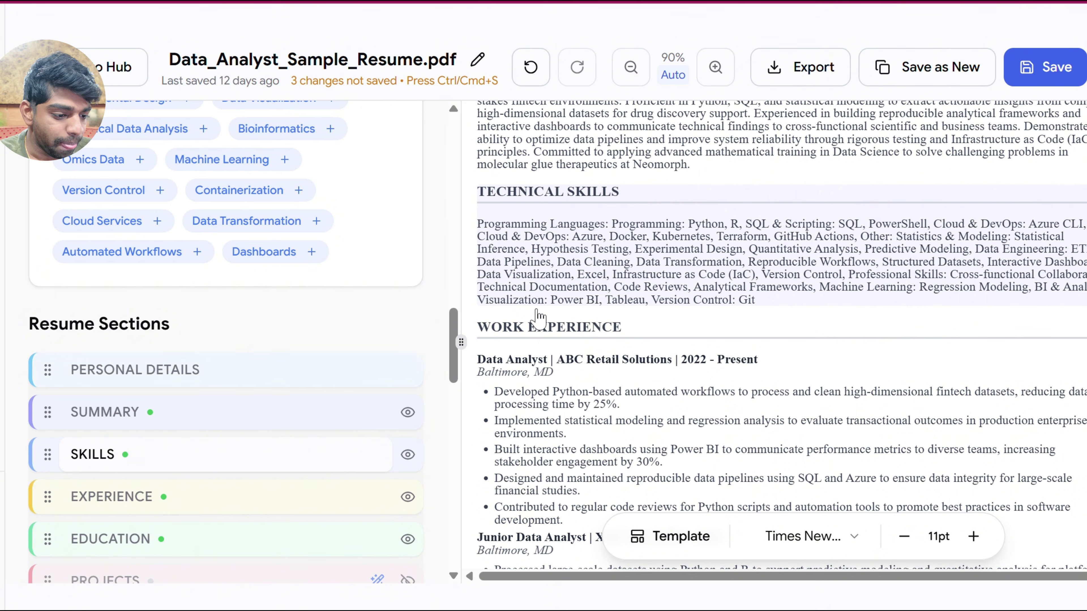
{"action": "scroll", "coordinate": [364, 341], "scroll_direction": "down", "scroll_amount": 1}
{"action": "scroll", "coordinate": [359, 341], "scroll_direction": "up", "scroll_amount": 5}
{"action": "scroll", "coordinate": [359, 333], "scroll_direction": "down", "scroll_amount": 5}
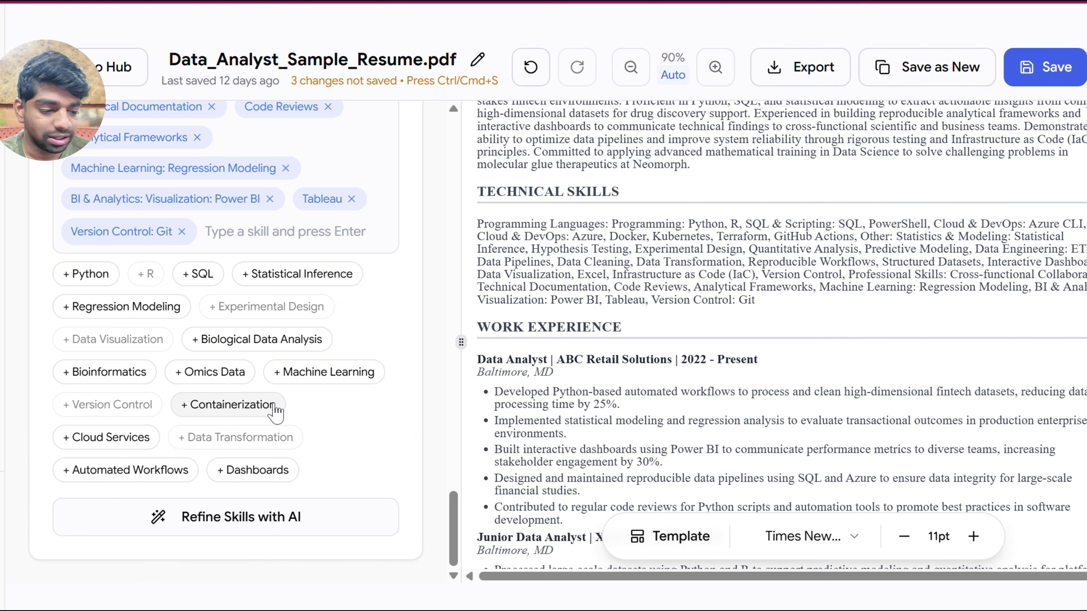
{"action": "scroll", "coordinate": [274, 409], "scroll_direction": "up", "scroll_amount": 15}
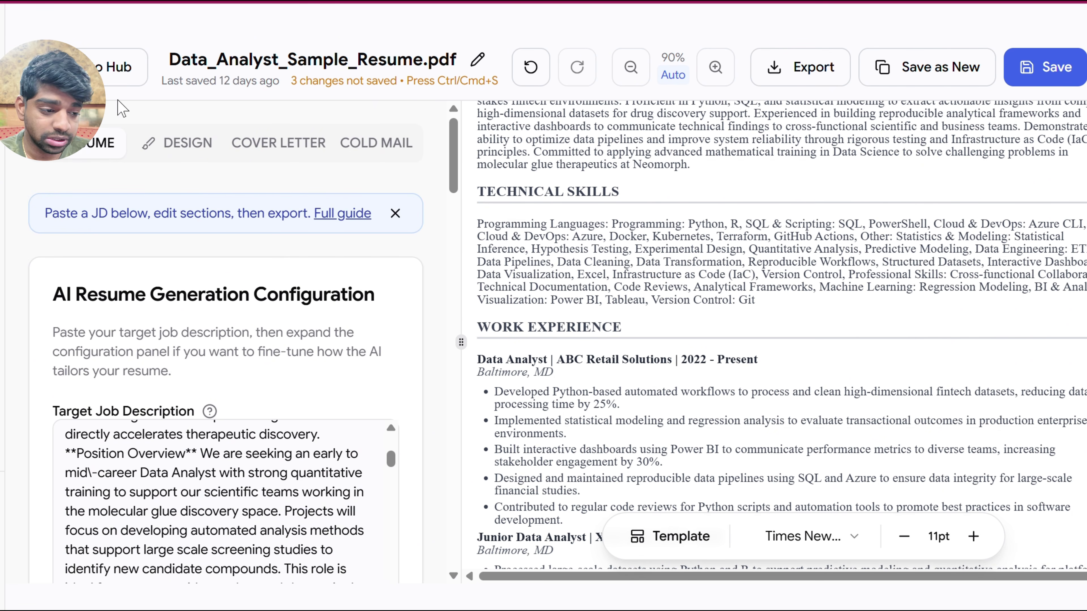
{"action": "left_click", "coordinate": [97, 66]}
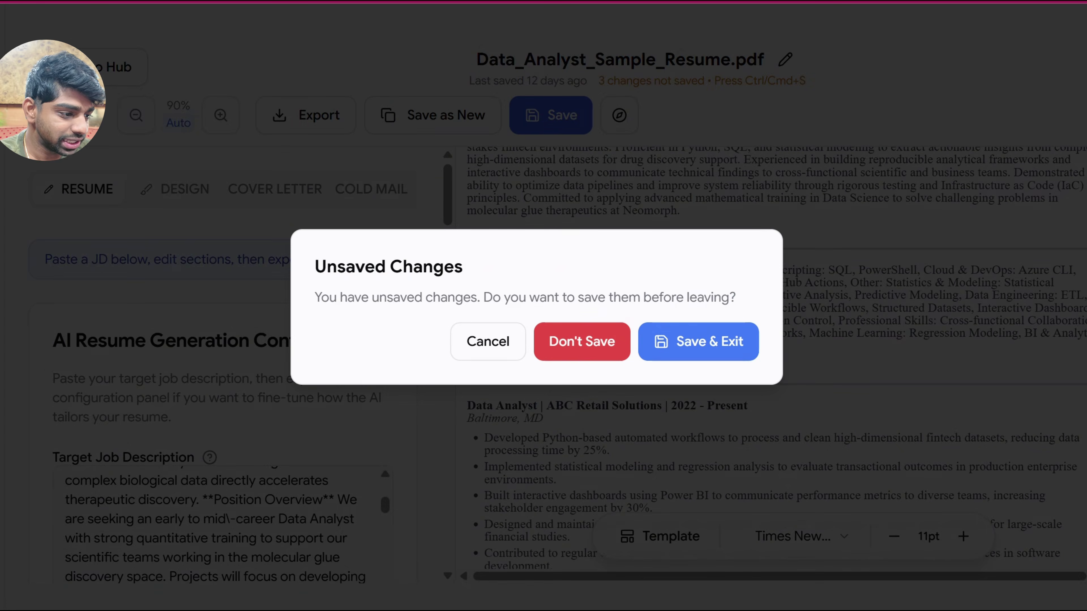
{"action": "left_click", "coordinate": [673, 343]}
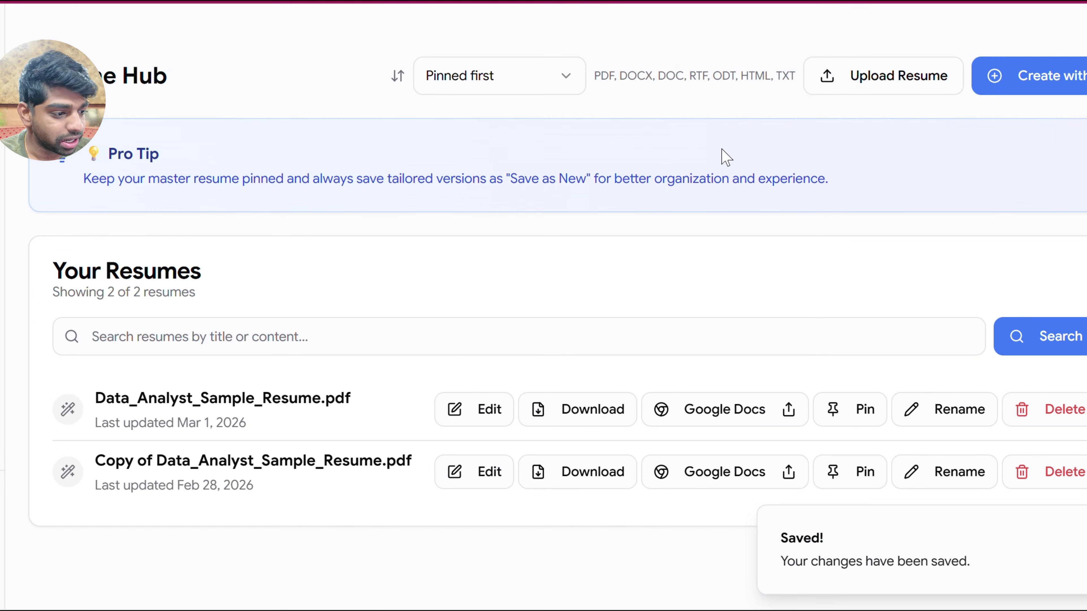
Reopen Data_Analyst_Sample_Resume.pdf from the Resume Hub and view the available export options
{"action": "scroll", "coordinate": [676, 189], "scroll_direction": "down", "scroll_amount": 5}
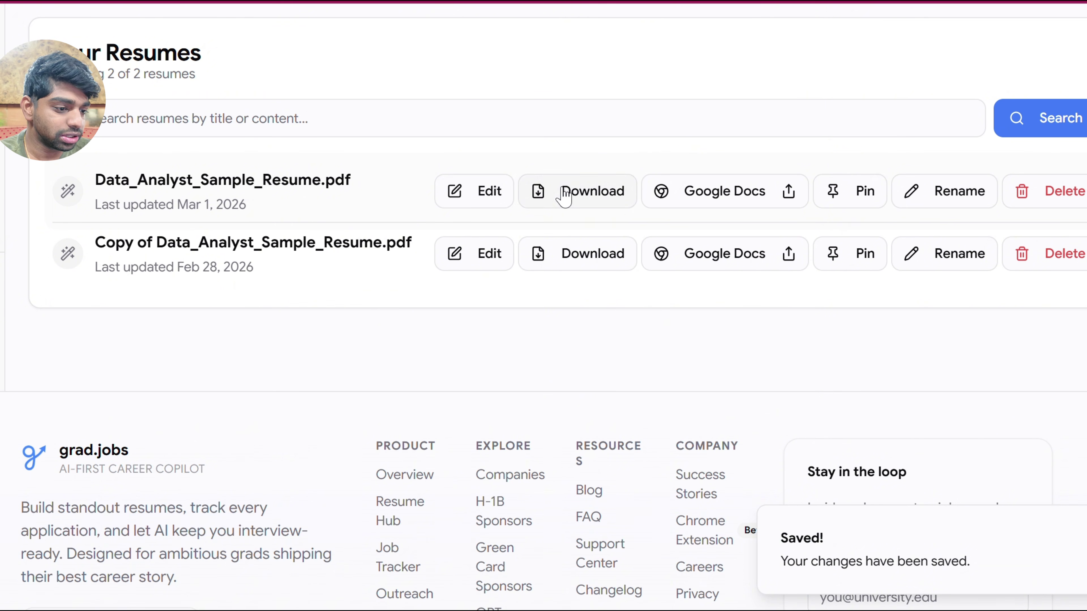
{"action": "left_click", "coordinate": [327, 184]}
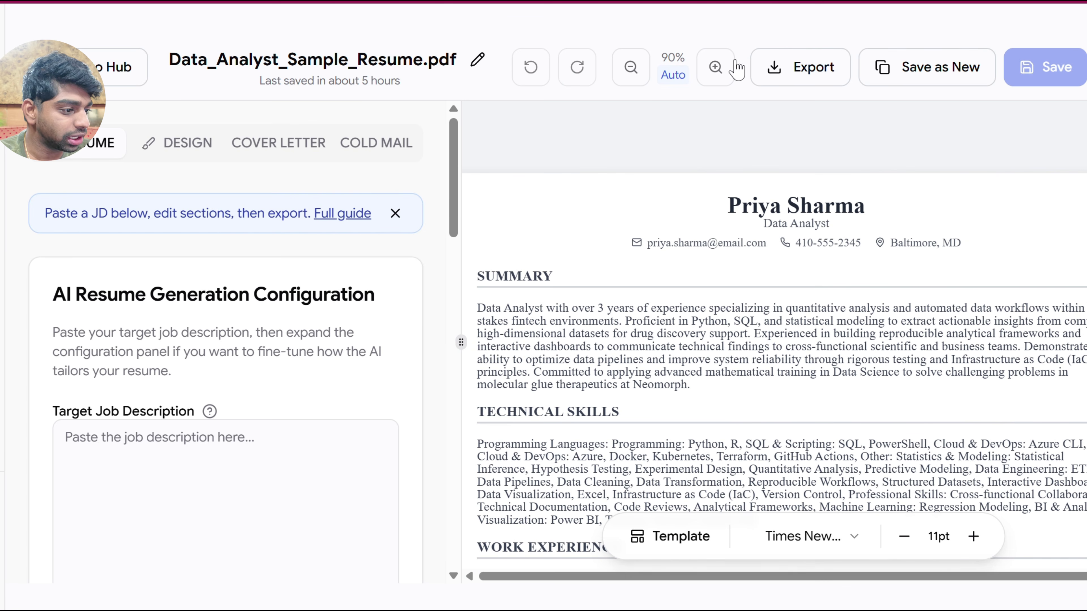
{"action": "left_click", "coordinate": [785, 74]}
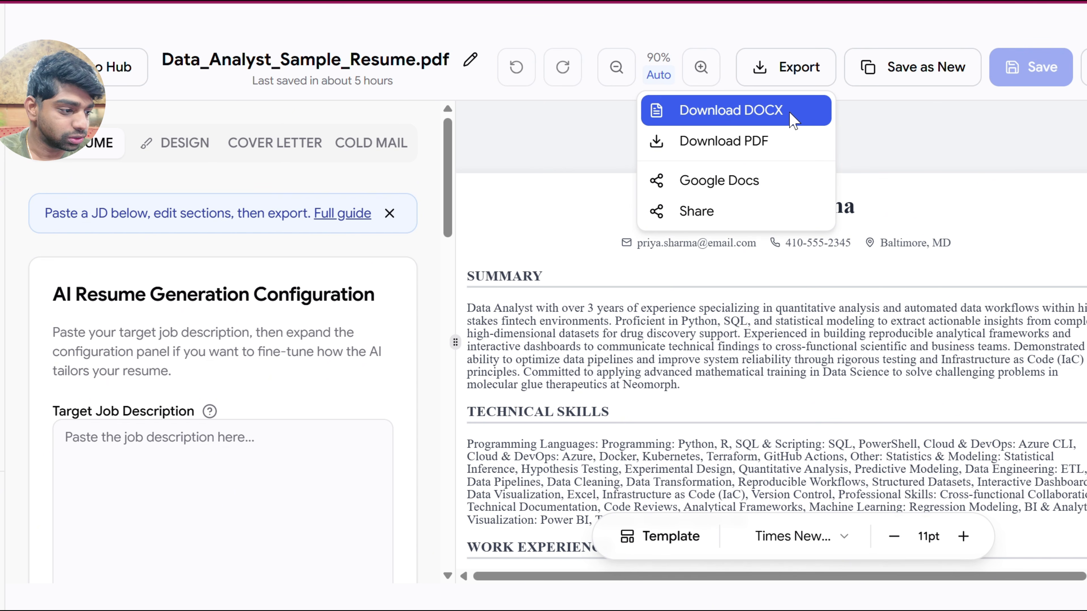
Go to the Job Tracker and look over the existing applications in the Applied column
{"action": "left_click", "coordinate": [13, 195]}
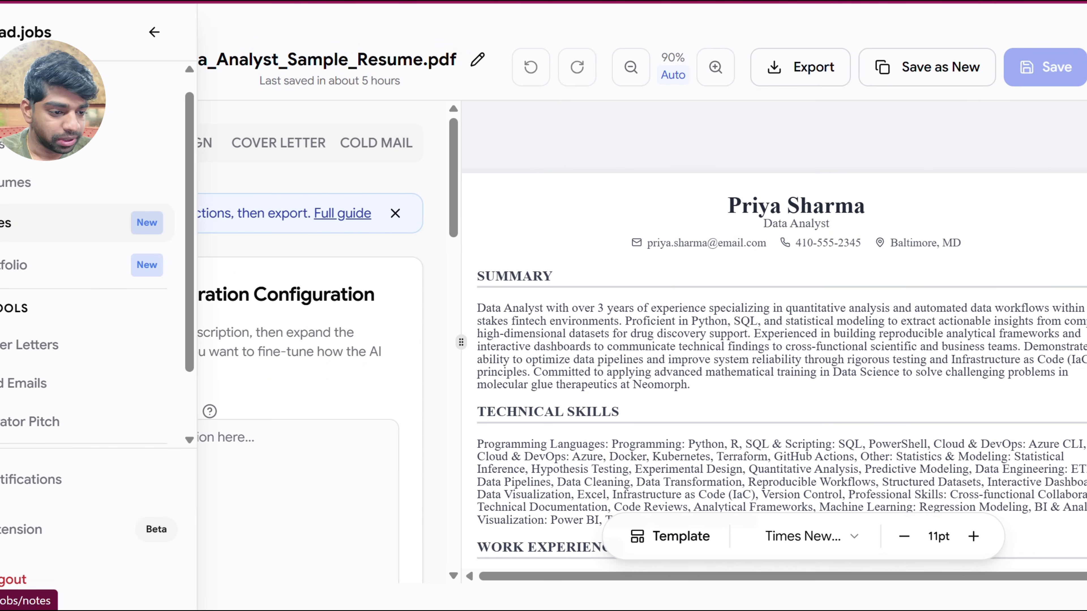
{"action": "scroll", "coordinate": [2, 256], "scroll_direction": "up", "scroll_amount": 2}
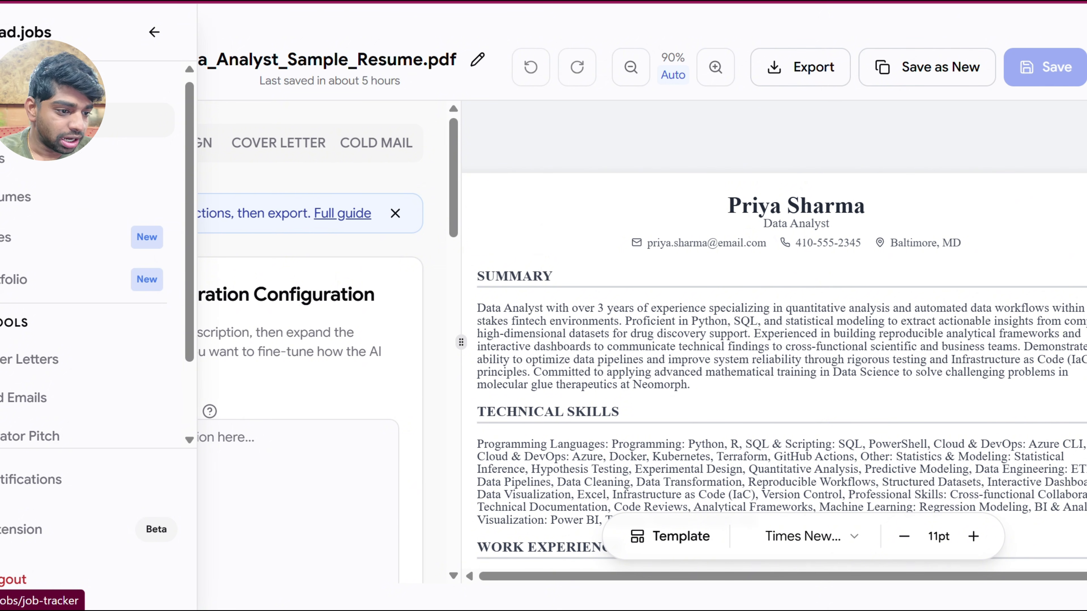
{"action": "left_click", "coordinate": [51, 120]}
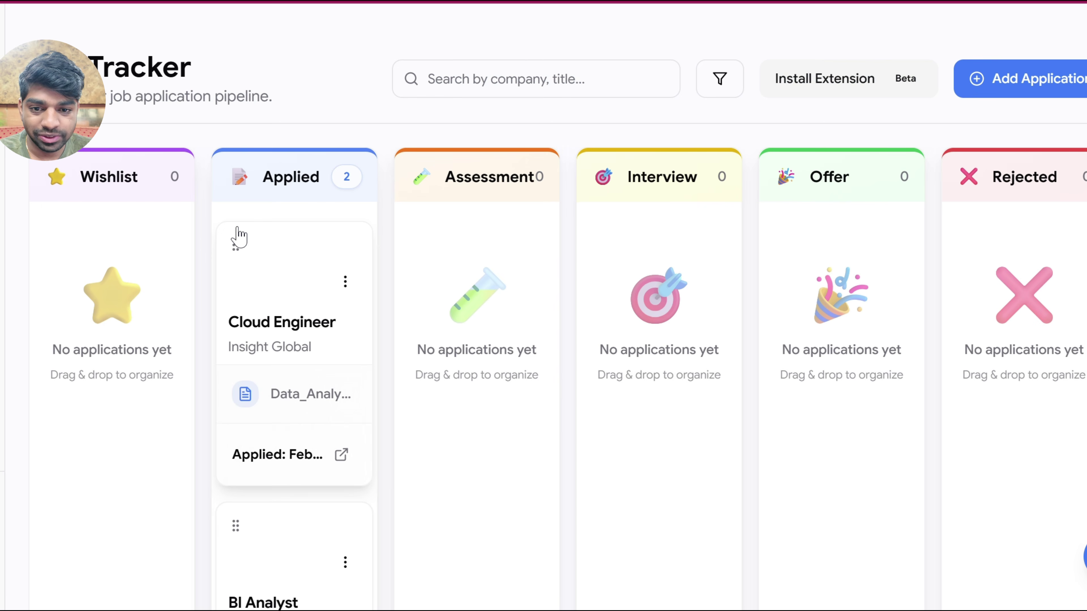
{"action": "scroll", "coordinate": [235, 239], "scroll_direction": "down", "scroll_amount": 5}
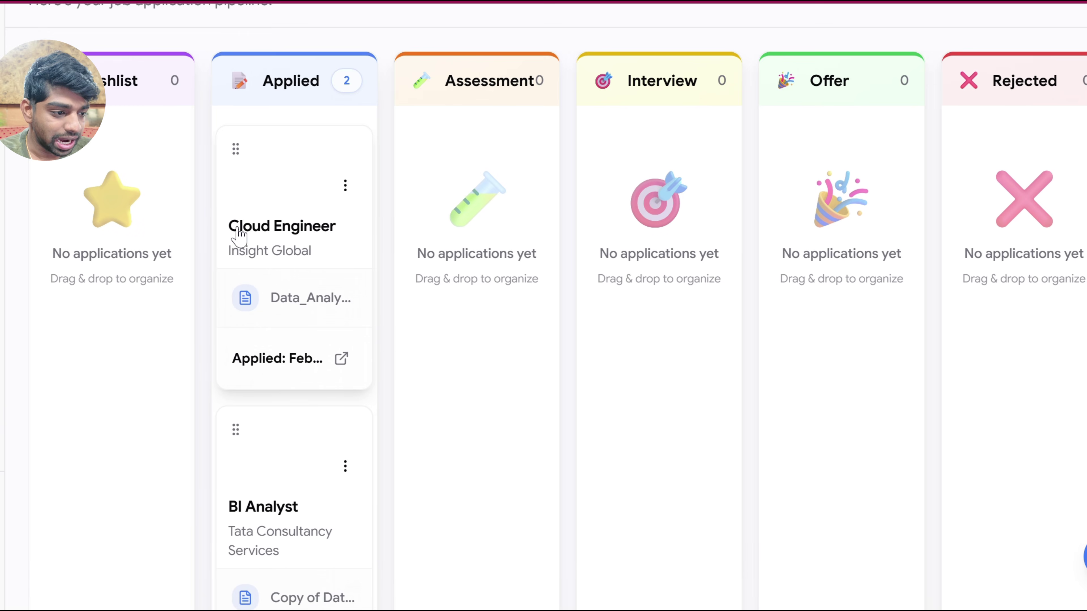
{"action": "scroll", "coordinate": [257, 319], "scroll_direction": "up", "scroll_amount": 5}
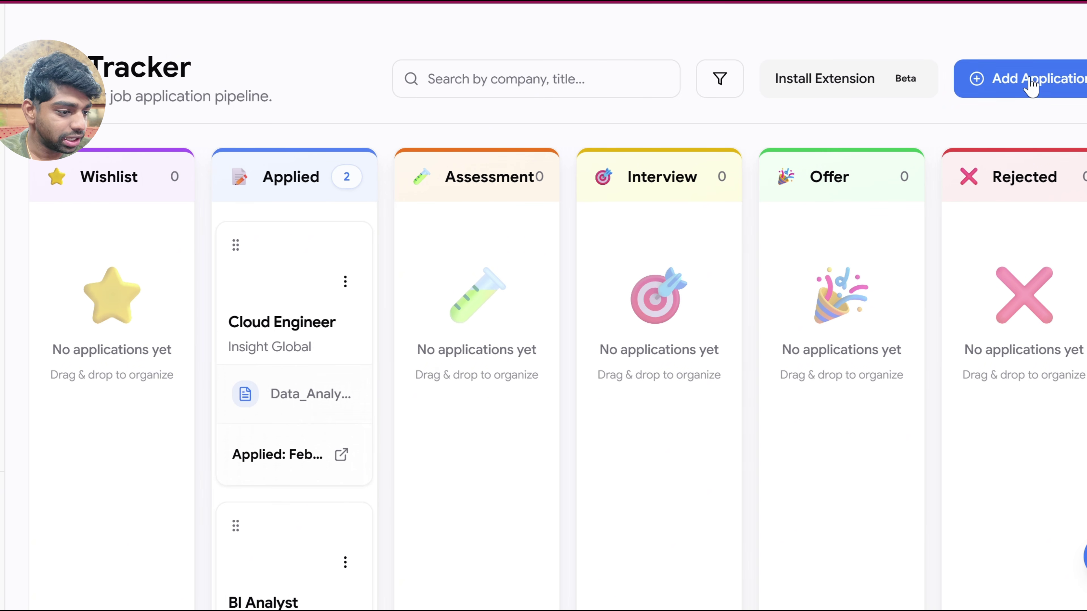
Start a new tracked application with company name xyz and job title Data Analyst
{"action": "left_click", "coordinate": [1006, 84]}
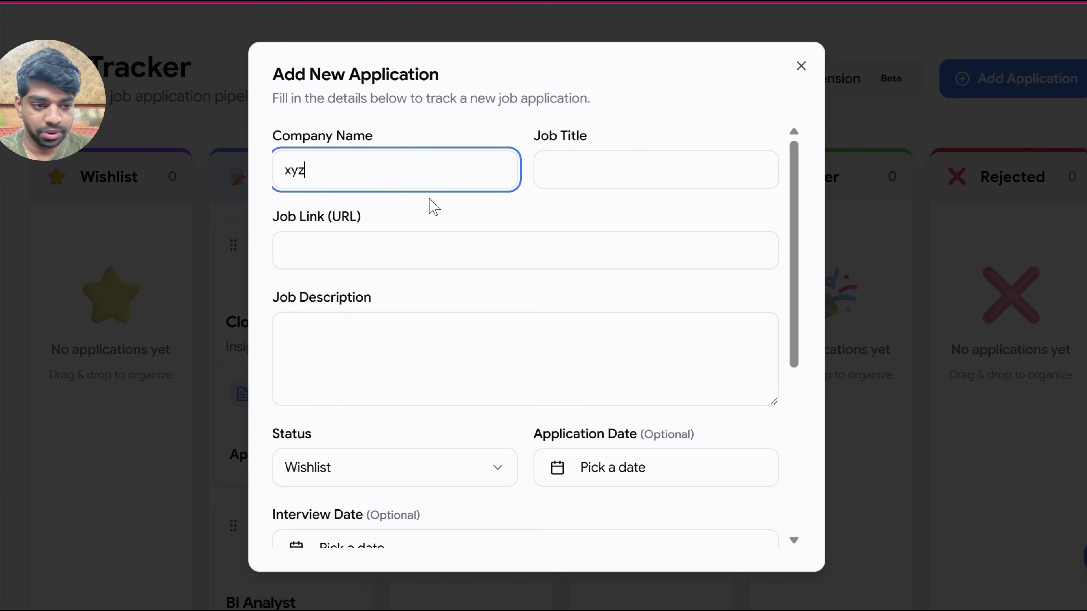
{"action": "left_click", "coordinate": [646, 160]}
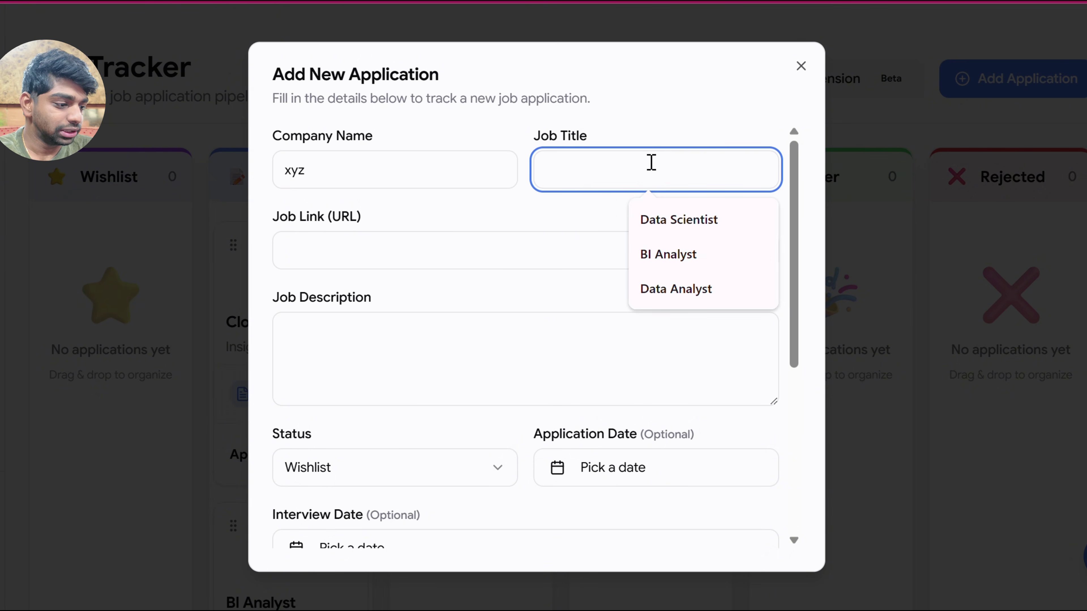
{"action": "left_click", "coordinate": [686, 256]}
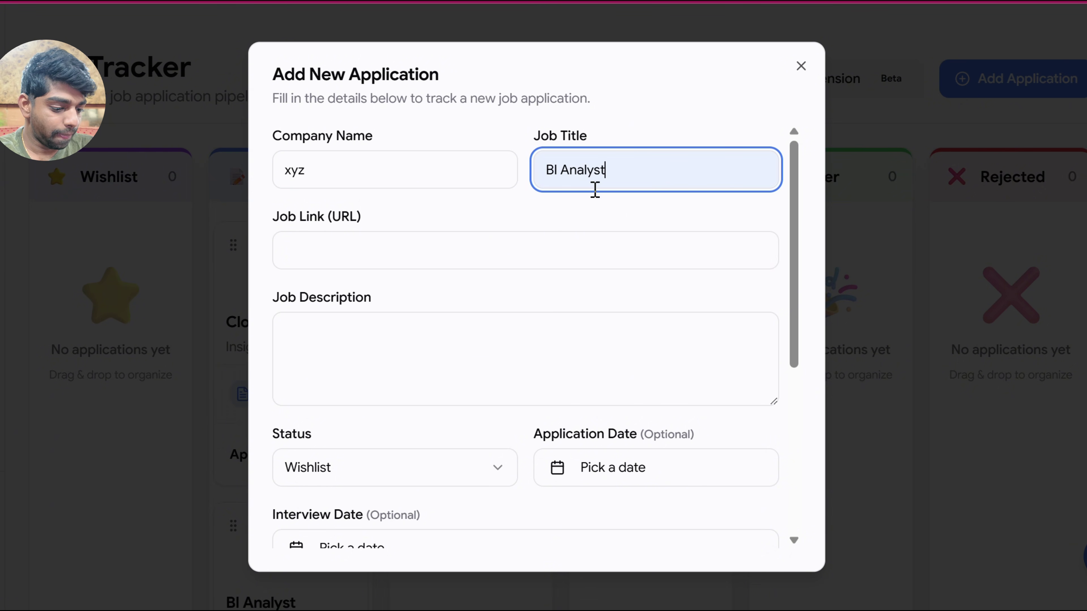
{"action": "left_click", "coordinate": [558, 171]}
{"action": "key", "text": "BackSpace"}
{"action": "key", "text": "BackSpace"}
{"action": "key", "text": "BackSpace"}
{"action": "type", "text": "Dat"}
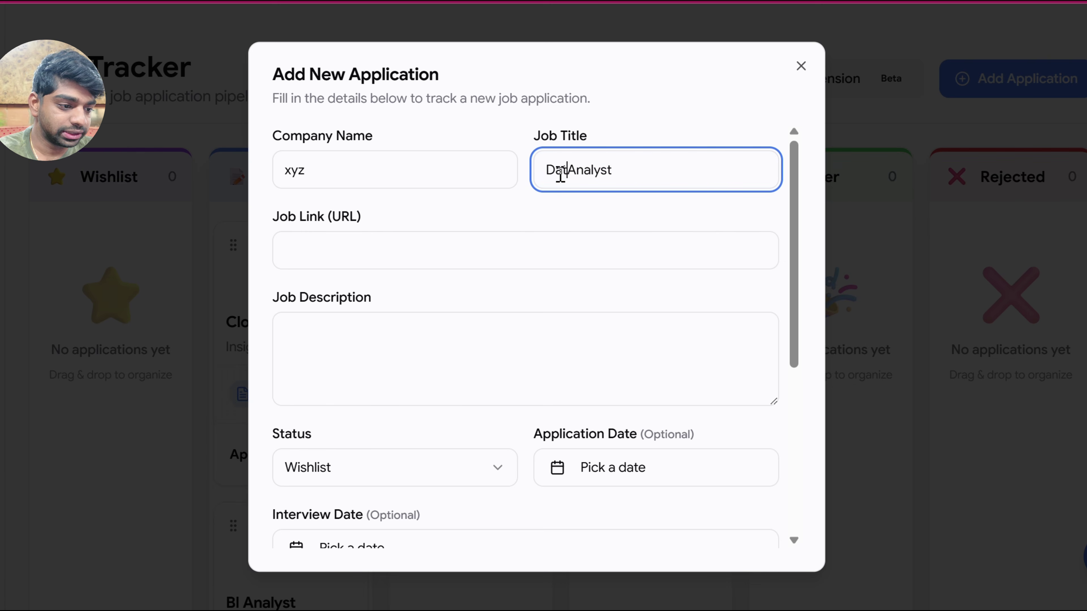
{"action": "type", "text": "a"}
Look through the application form's job link, job description, status, date, notes and resume attachment fields
{"action": "scroll", "coordinate": [516, 284], "scroll_direction": "down", "scroll_amount": 1}
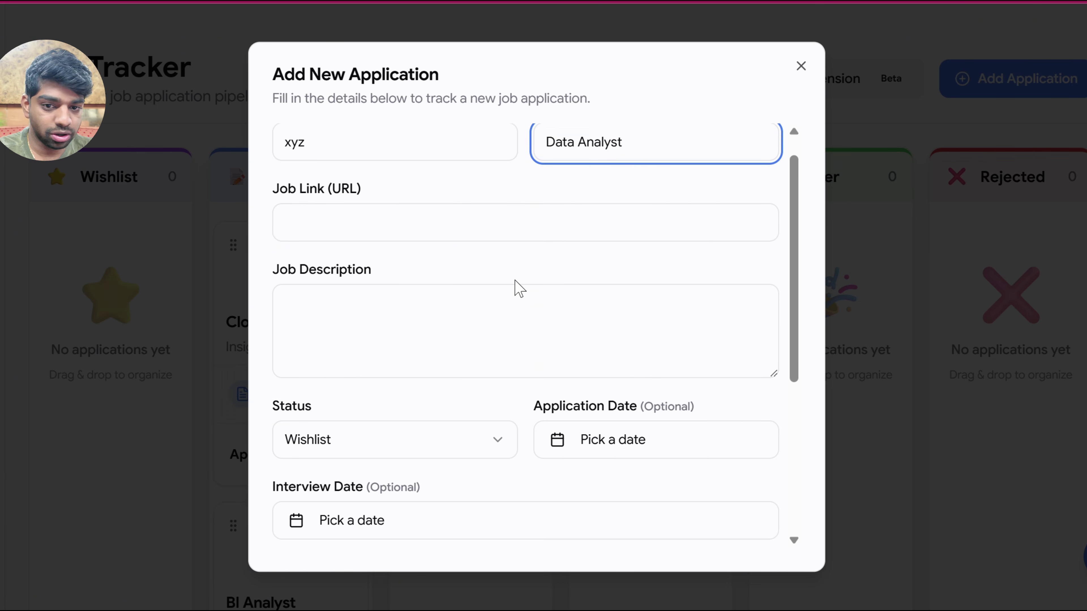
{"action": "scroll", "coordinate": [516, 282], "scroll_direction": "down", "scroll_amount": 1}
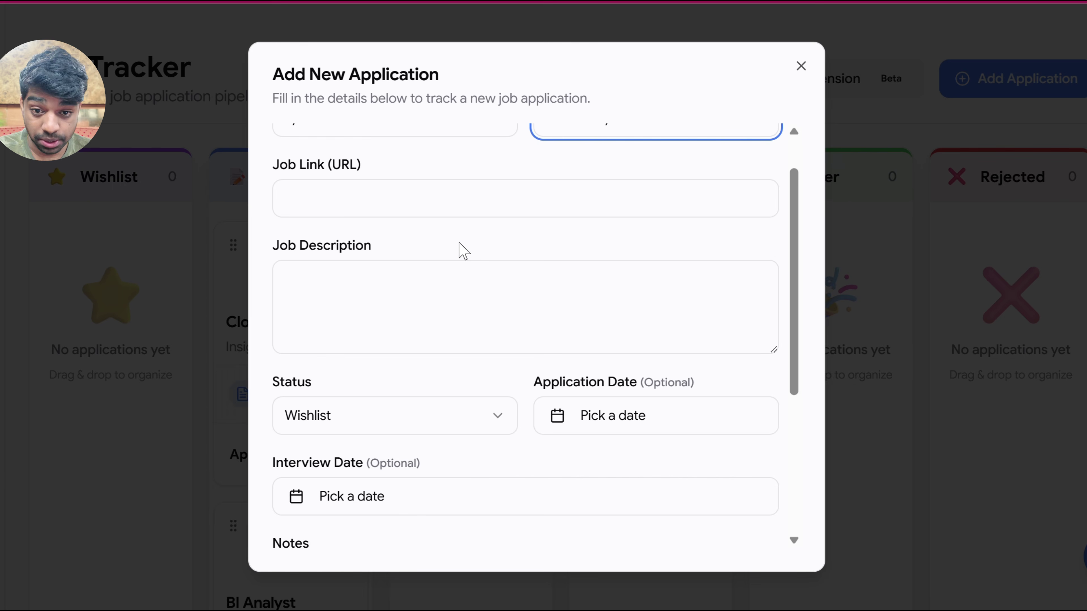
{"action": "left_click", "coordinate": [378, 289]}
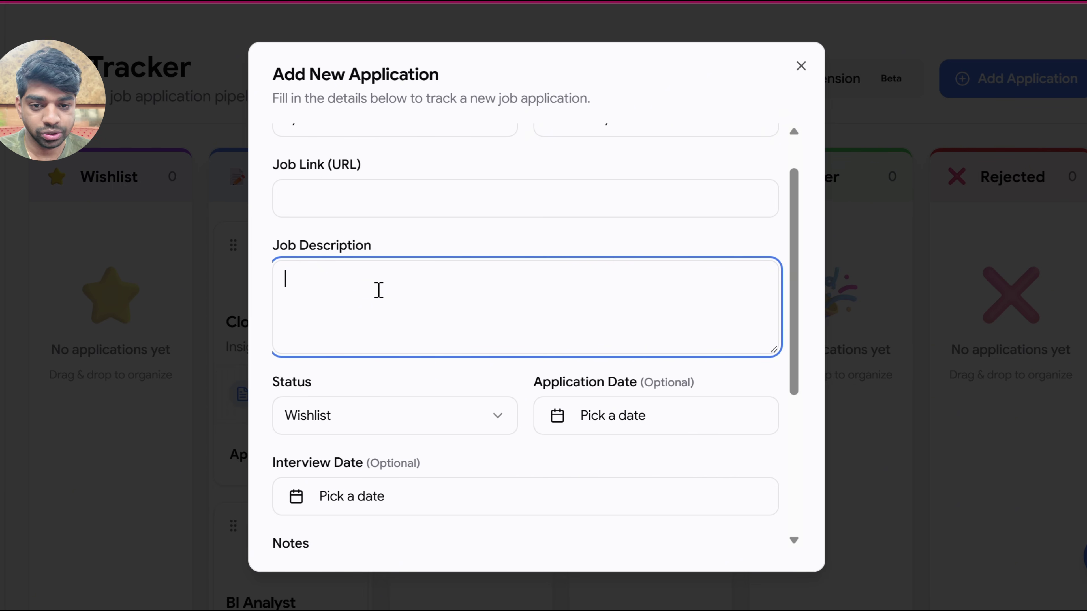
{"action": "scroll", "coordinate": [379, 290], "scroll_direction": "down", "scroll_amount": 8}
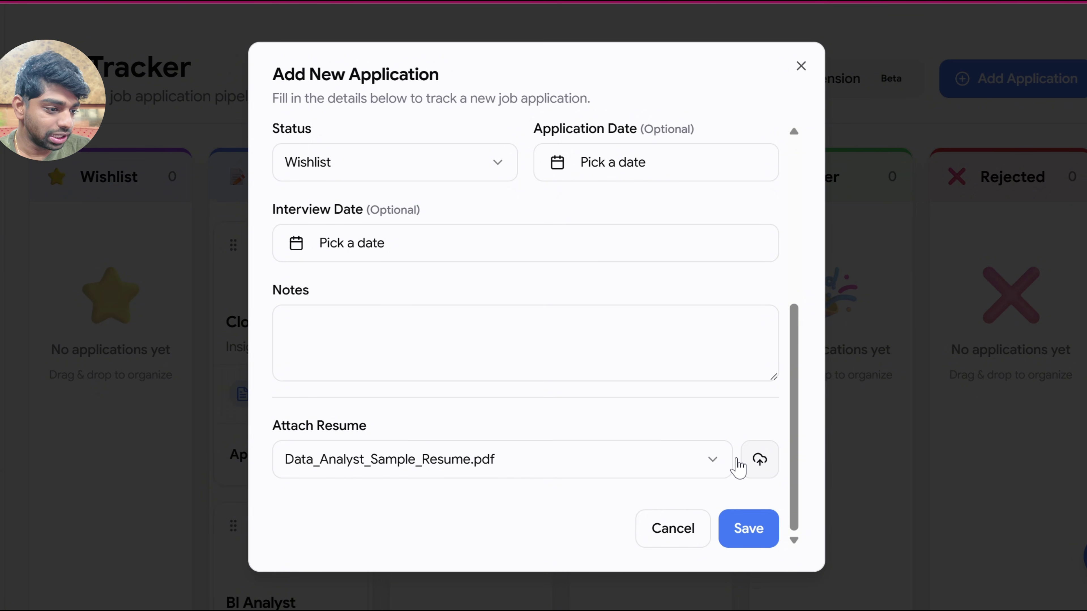
{"action": "scroll", "coordinate": [440, 260], "scroll_direction": "up", "scroll_amount": 3}
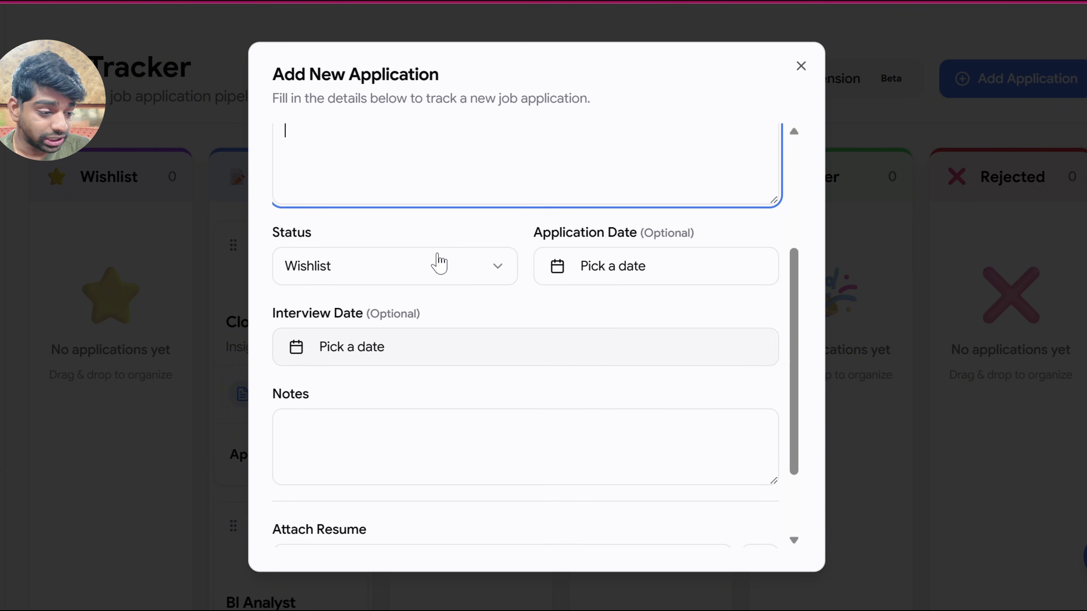
Set the new application's status to Assessment
{"action": "left_click", "coordinate": [504, 271]}
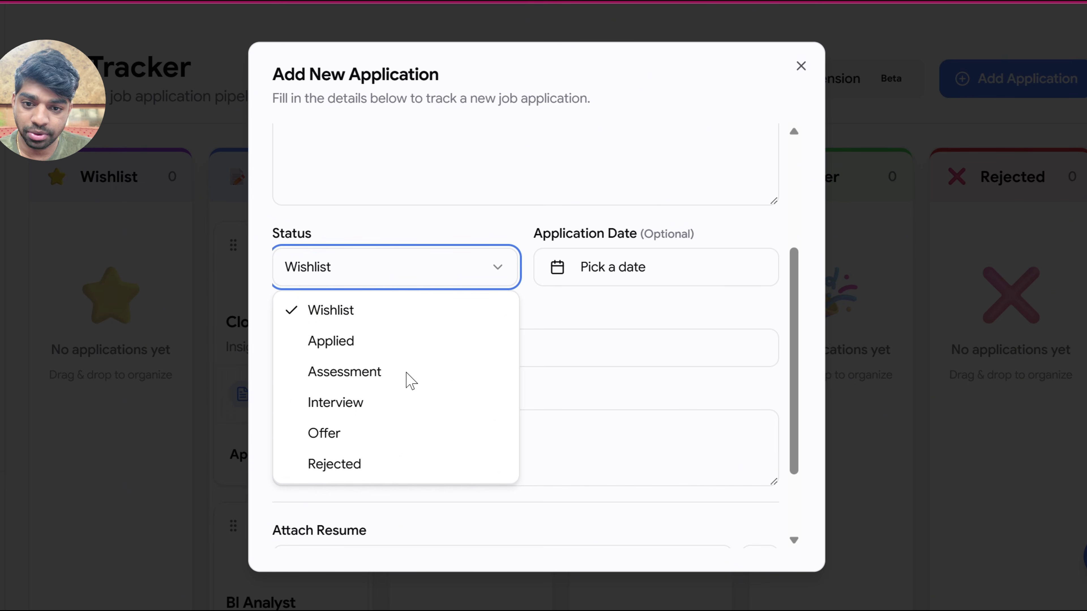
{"action": "left_click", "coordinate": [407, 375]}
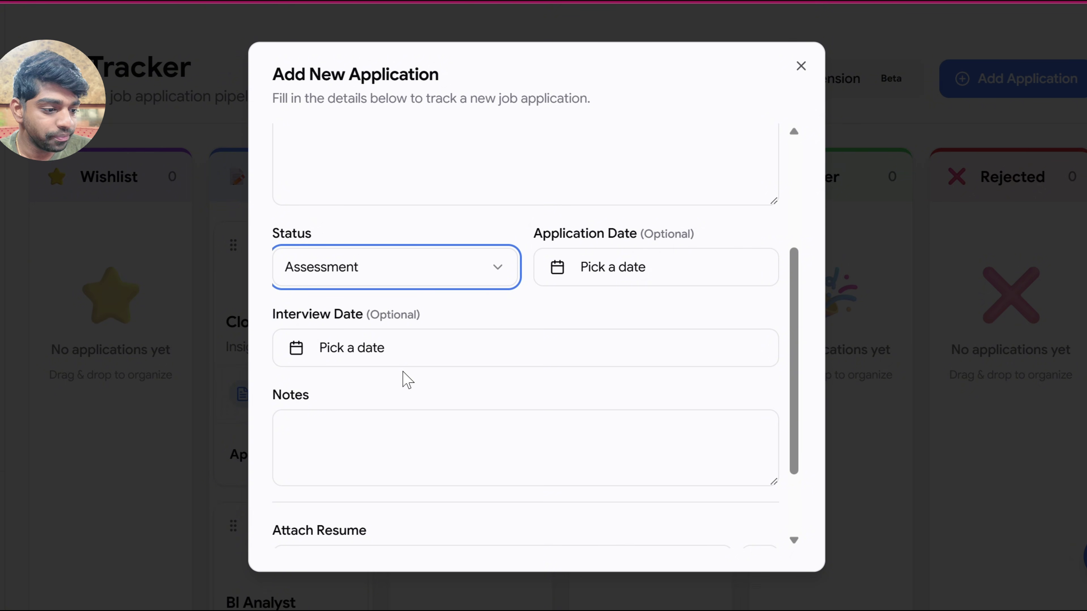
{"action": "scroll", "coordinate": [407, 379], "scroll_direction": "down", "scroll_amount": 1}
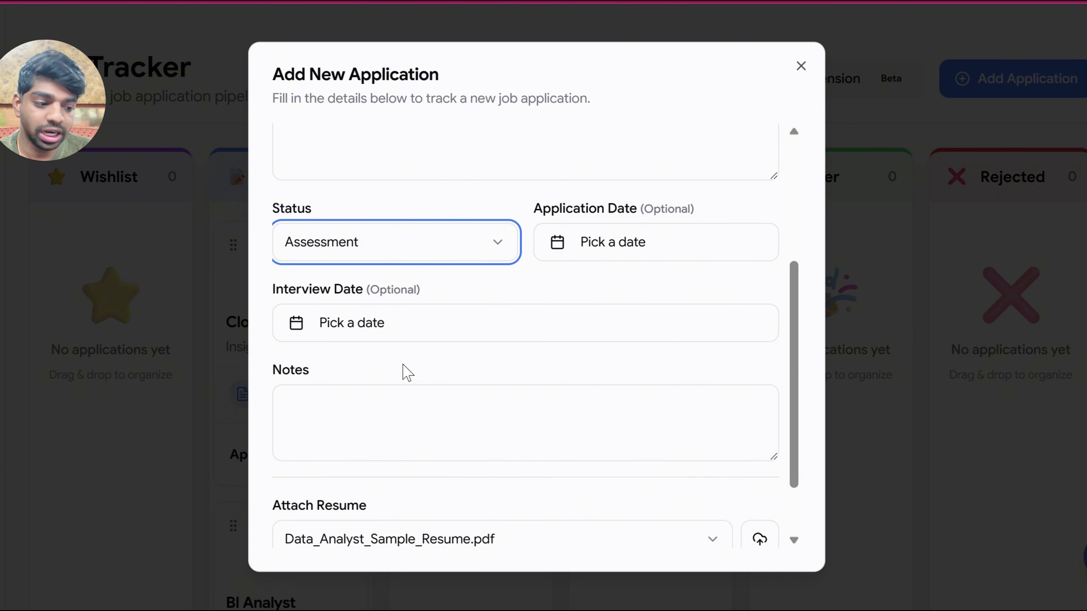
Set the application's status to Interview and save it with Data_Analyst_Sample_Resume.pdf attached
{"action": "left_click", "coordinate": [444, 251]}
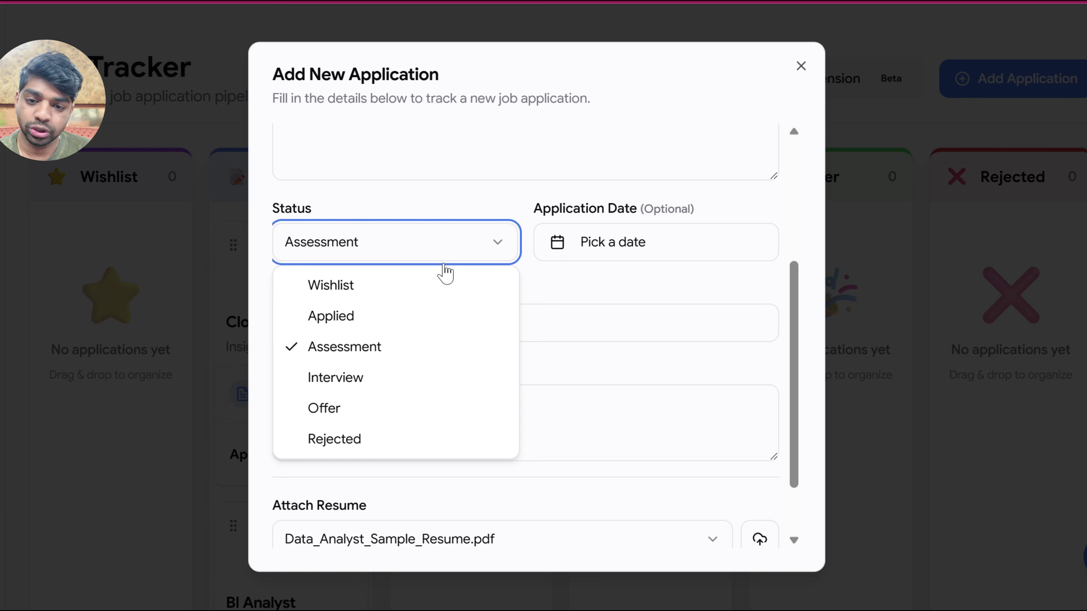
{"action": "left_click", "coordinate": [354, 379]}
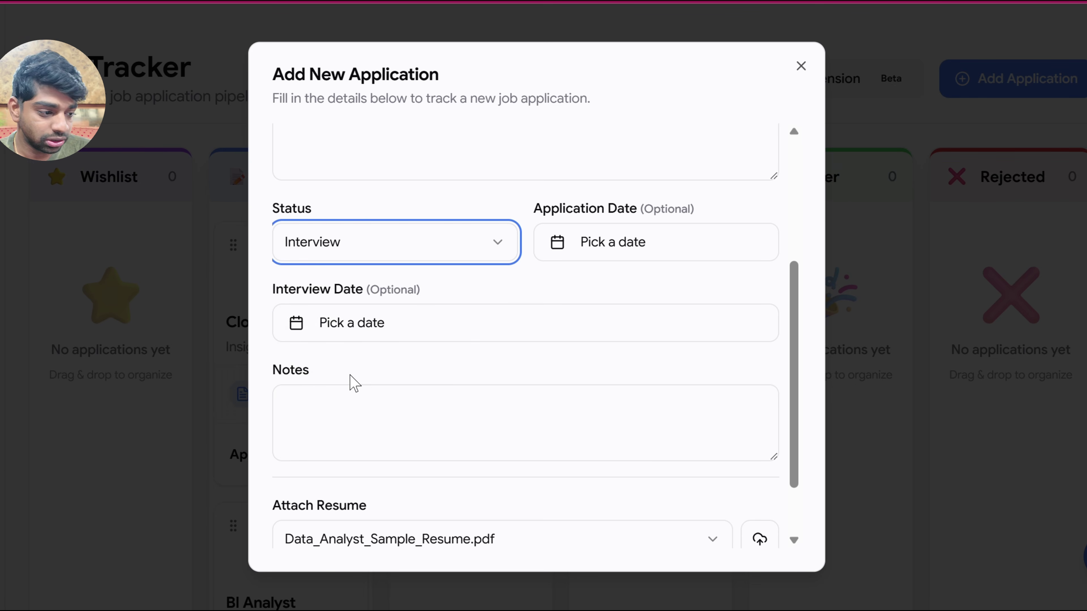
{"action": "scroll", "coordinate": [354, 383], "scroll_direction": "down", "scroll_amount": 1}
{"action": "scroll", "coordinate": [353, 384], "scroll_direction": "down", "scroll_amount": 1}
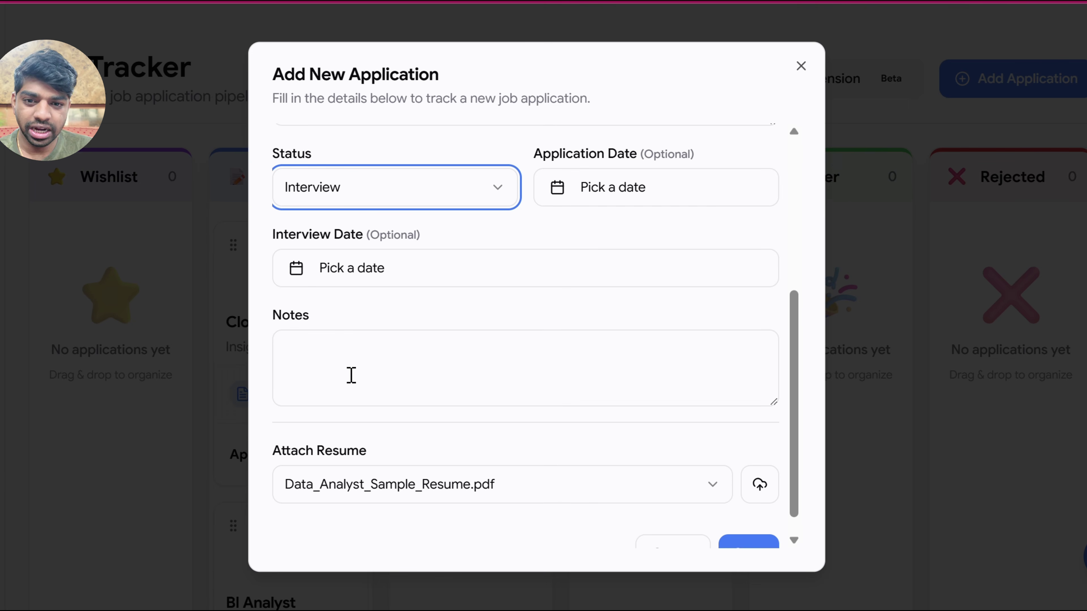
{"action": "scroll", "coordinate": [351, 375], "scroll_direction": "down", "scroll_amount": 1}
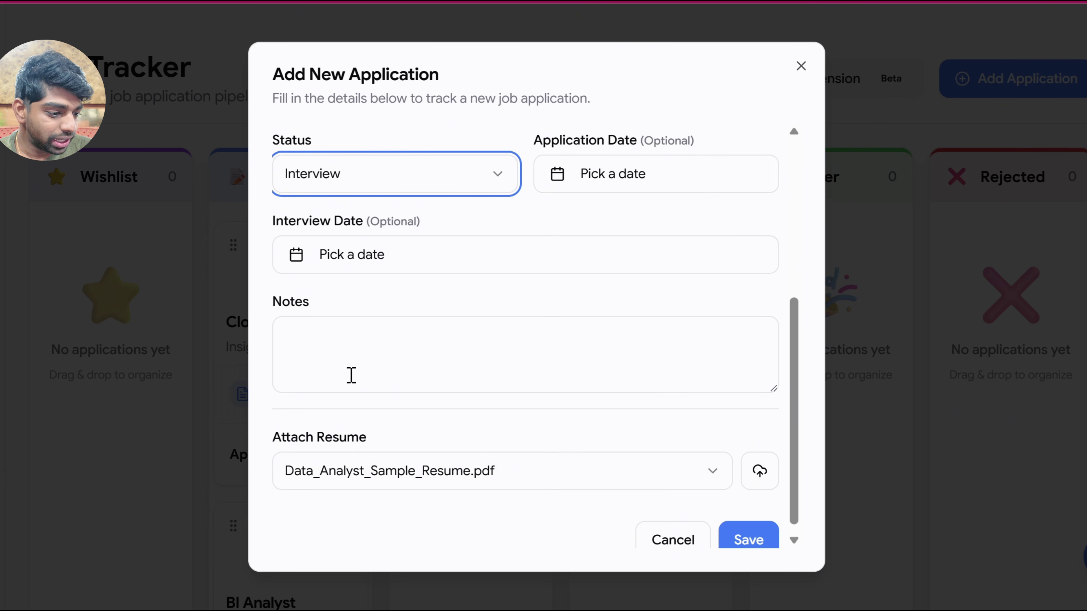
{"action": "scroll", "coordinate": [351, 375], "scroll_direction": "down", "scroll_amount": 1}
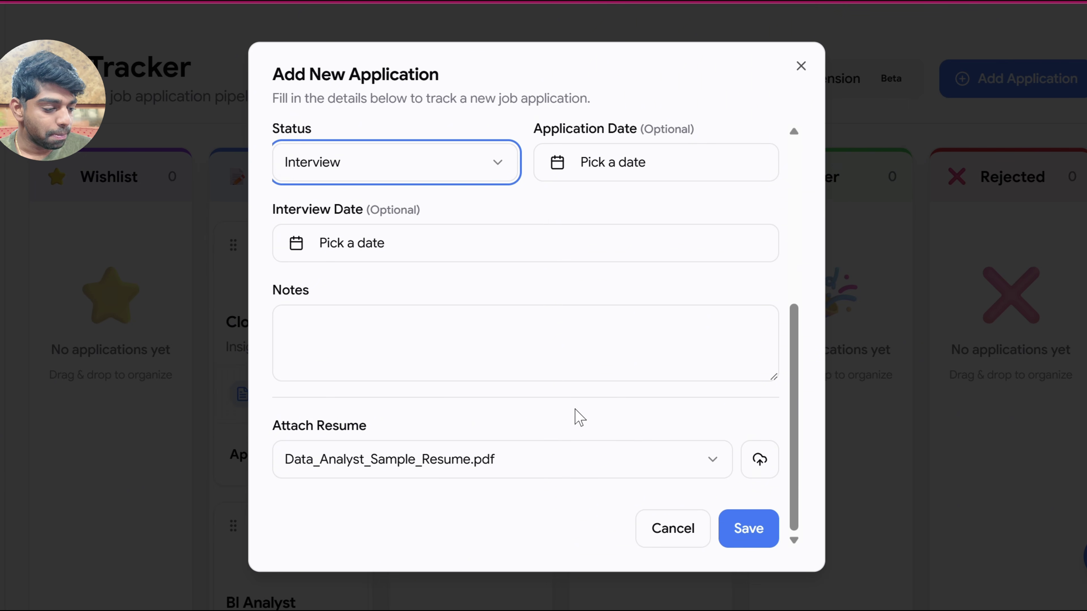
{"action": "left_click", "coordinate": [766, 523]}
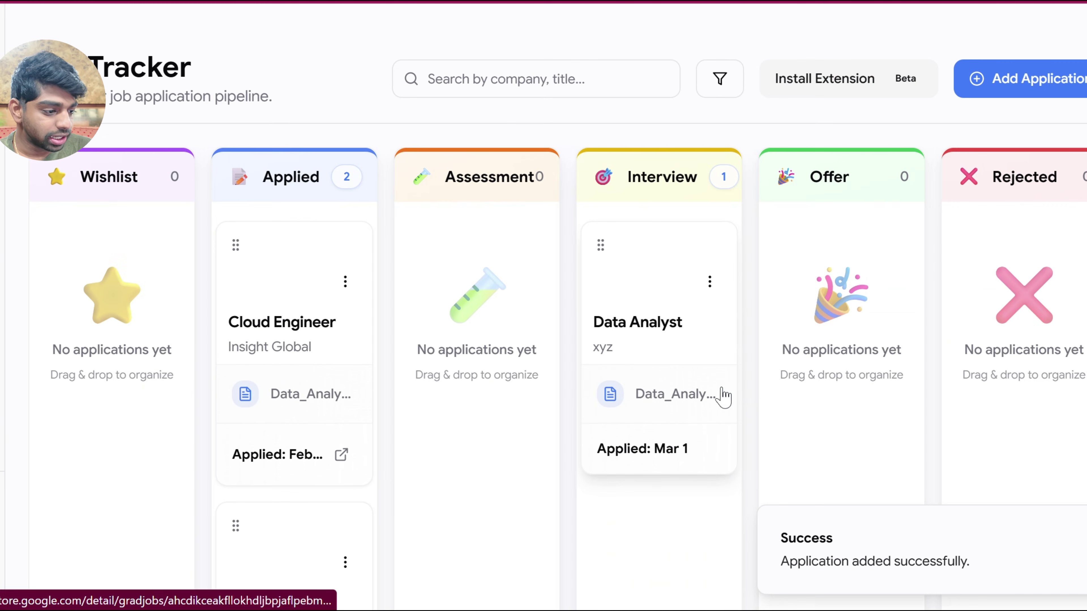
Look over the application cards on the Job Tracker board, including the new Data Analyst entry
{"action": "scroll", "coordinate": [723, 397], "scroll_direction": "down", "scroll_amount": 2}
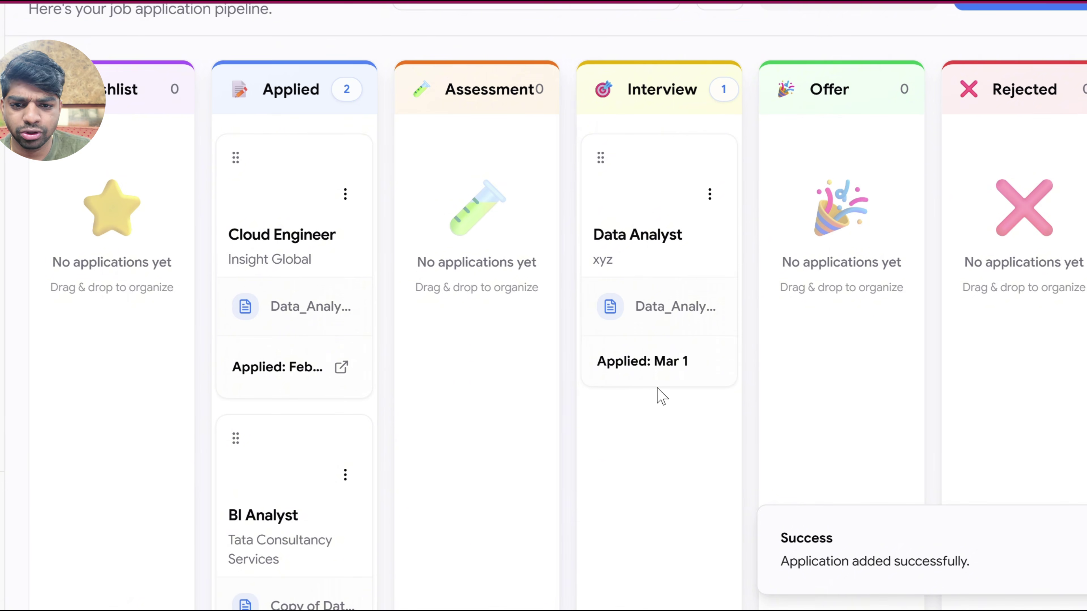
{"action": "scroll", "coordinate": [657, 393], "scroll_direction": "down", "scroll_amount": 2}
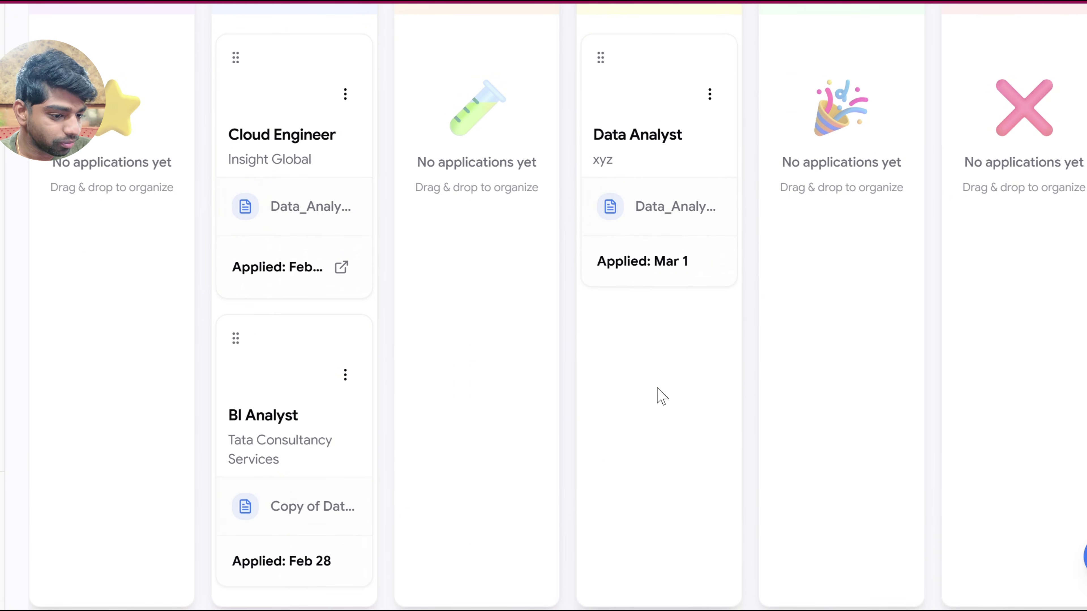
{"action": "scroll", "coordinate": [661, 395], "scroll_direction": "down", "scroll_amount": 8}
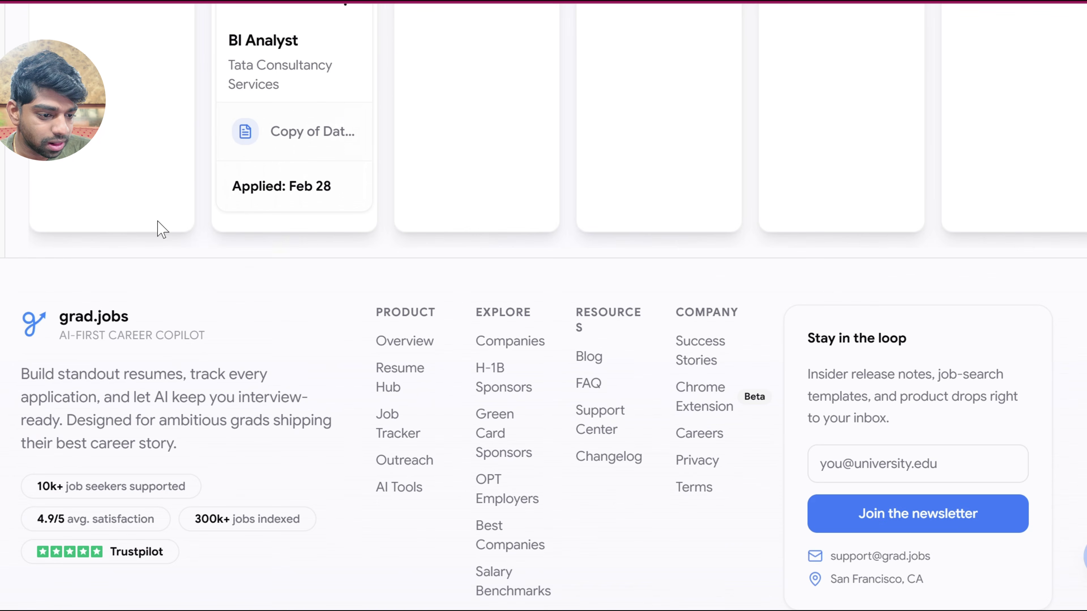
{"action": "scroll", "coordinate": [162, 229], "scroll_direction": "up", "scroll_amount": 5}
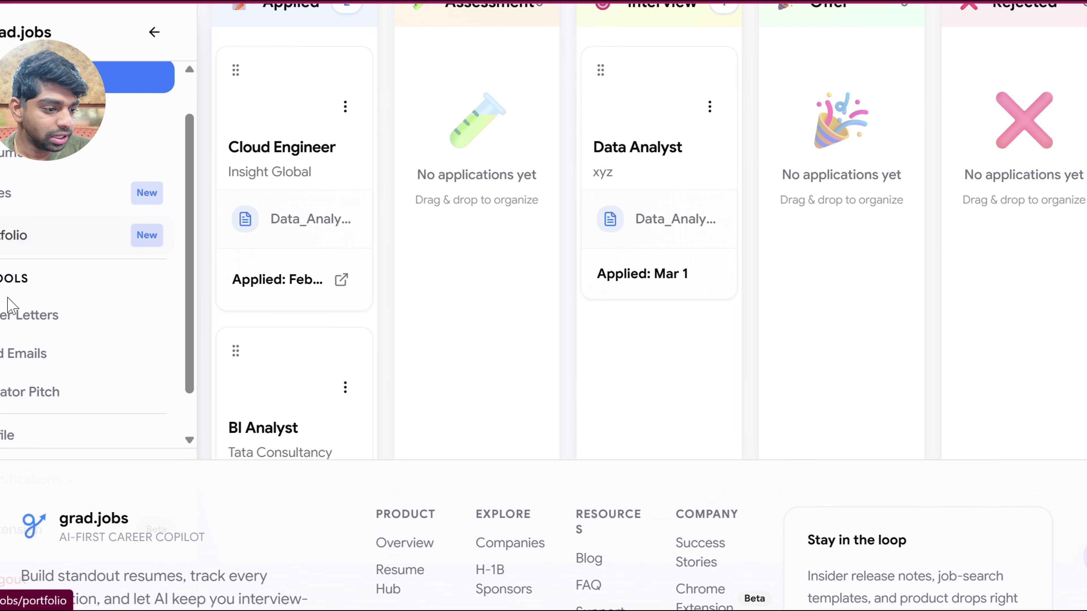
Open the Portfolio editor and look through its resume source, basic info, URL slug and template settings alongside the portfolio preview
{"action": "scroll", "coordinate": [260, 242], "scroll_direction": "up", "scroll_amount": 4}
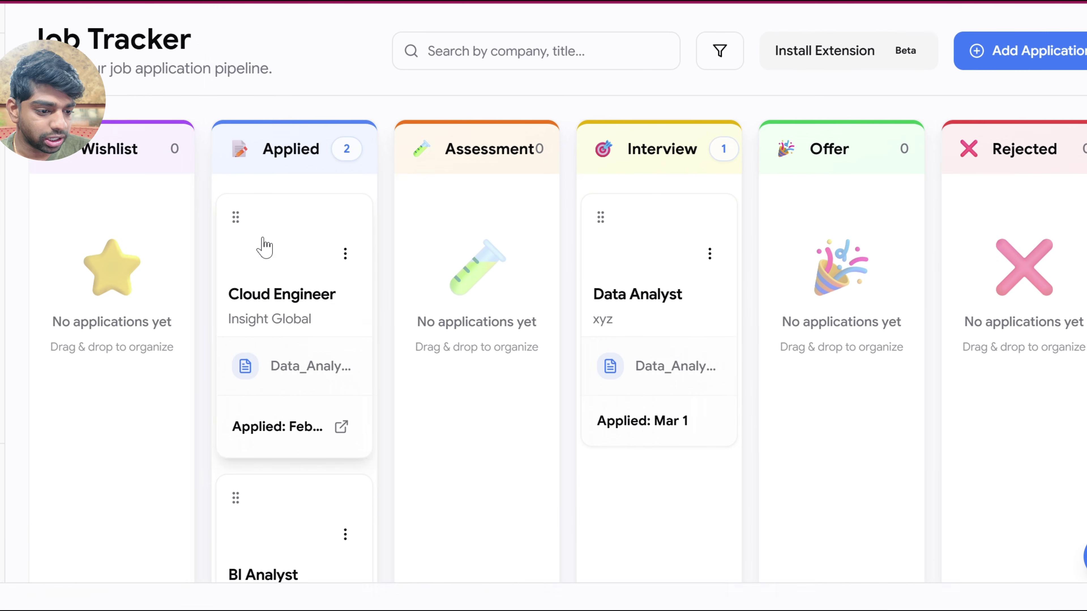
{"action": "mouse_move", "coordinate": [3, 207]}
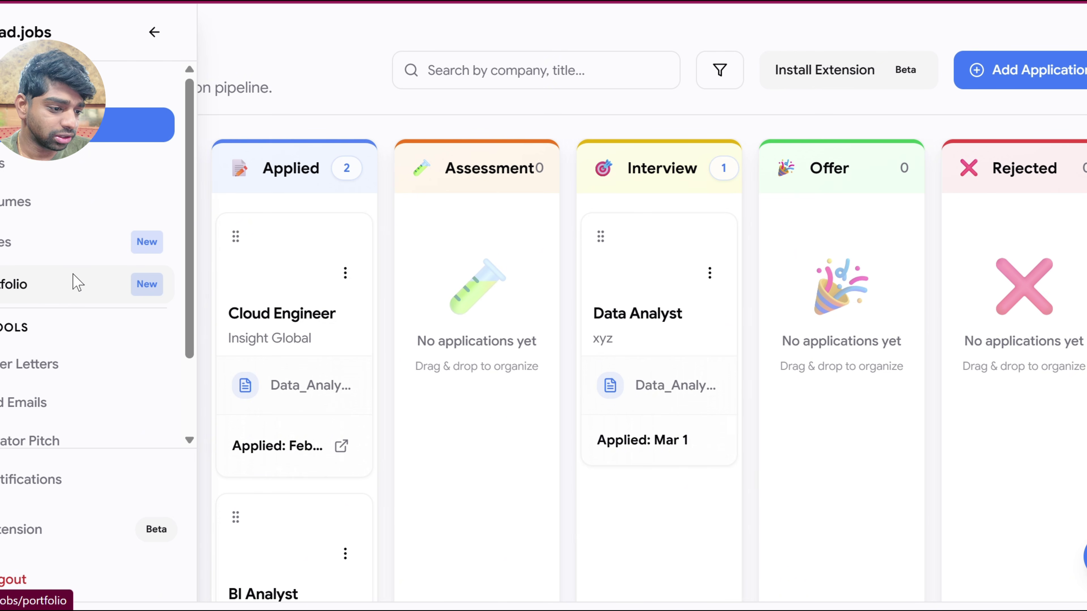
{"action": "left_click", "coordinate": [73, 284]}
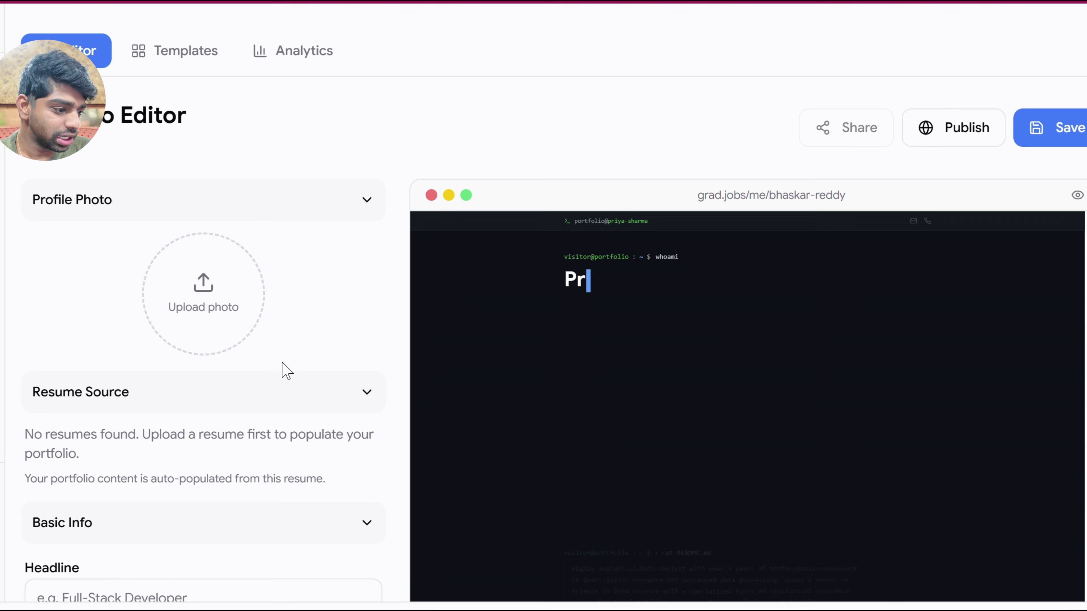
{"action": "scroll", "coordinate": [295, 372], "scroll_direction": "down", "scroll_amount": 1}
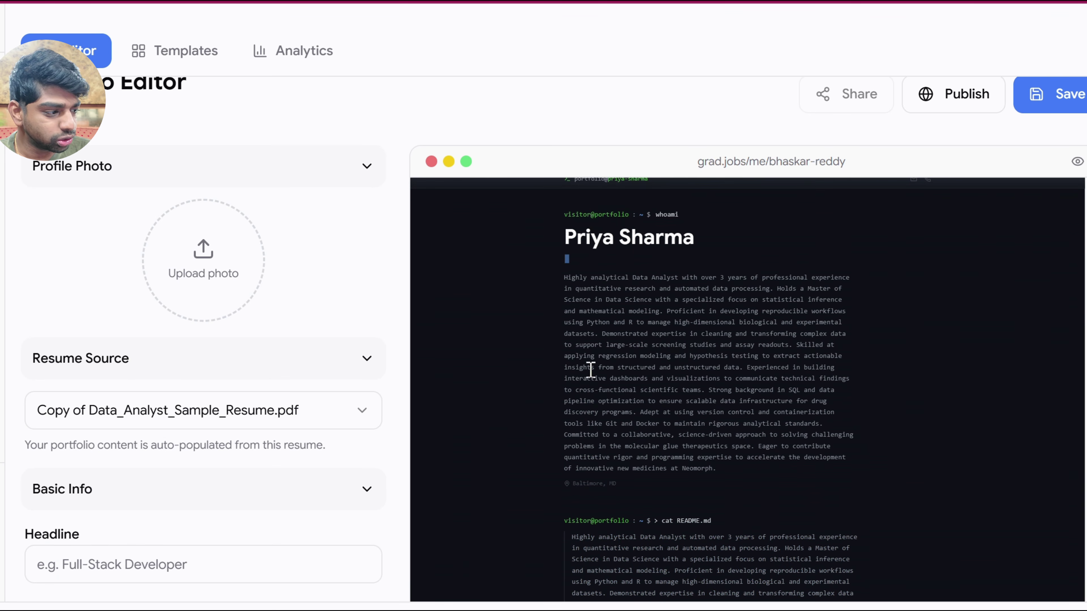
{"action": "scroll", "coordinate": [589, 379], "scroll_direction": "down", "scroll_amount": 2}
{"action": "scroll", "coordinate": [298, 378], "scroll_direction": "down", "scroll_amount": 12}
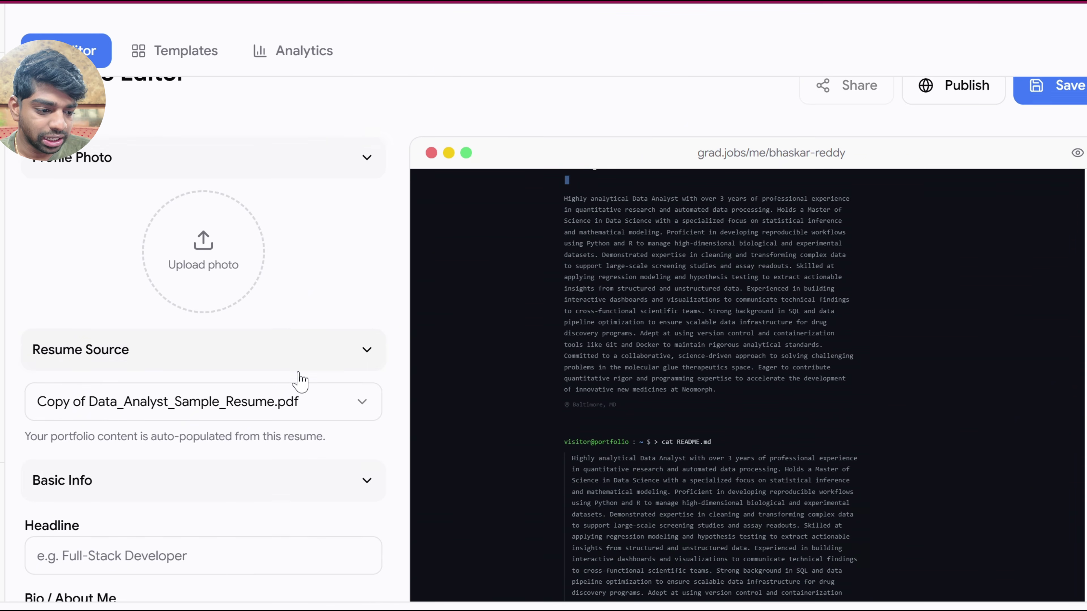
{"action": "scroll", "coordinate": [299, 381], "scroll_direction": "up", "scroll_amount": 9}
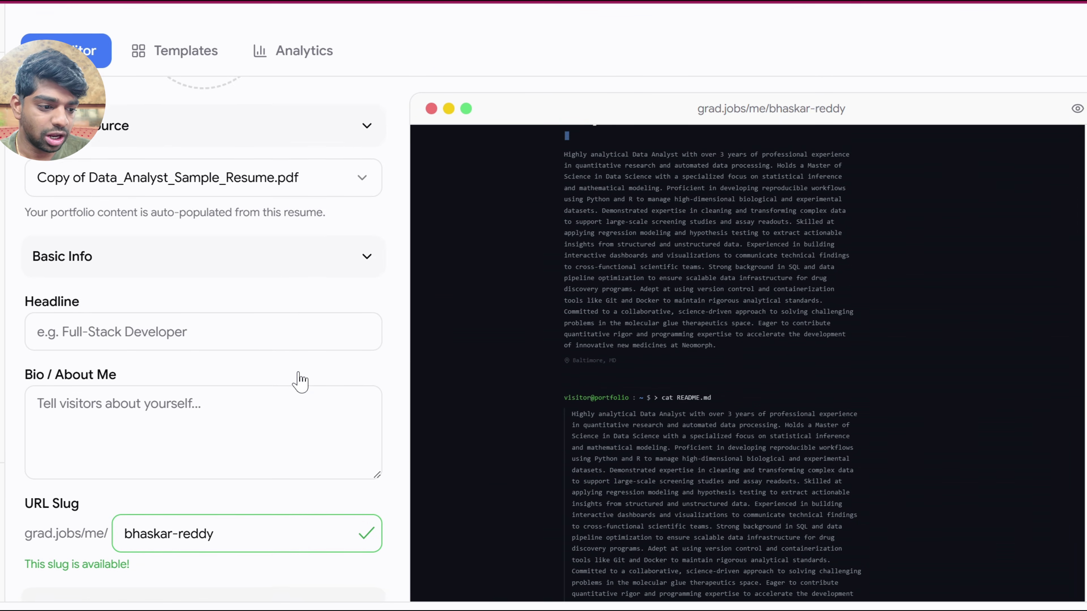
{"action": "scroll", "coordinate": [285, 430], "scroll_direction": "down", "scroll_amount": 12}
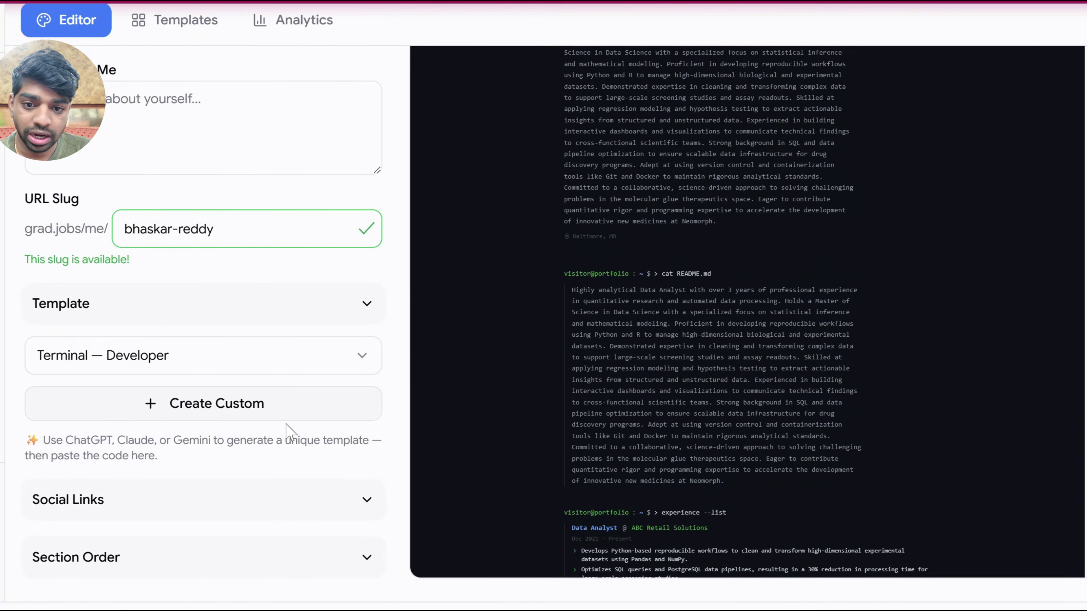
{"action": "scroll", "coordinate": [172, 396], "scroll_direction": "down", "scroll_amount": 3}
{"action": "scroll", "coordinate": [163, 396], "scroll_direction": "up", "scroll_amount": 9}
Look over the Cover Letters, Cold Emails and Elevator Pitch tool entries, and open the Notes page
{"action": "mouse_move", "coordinate": [3, 282]}
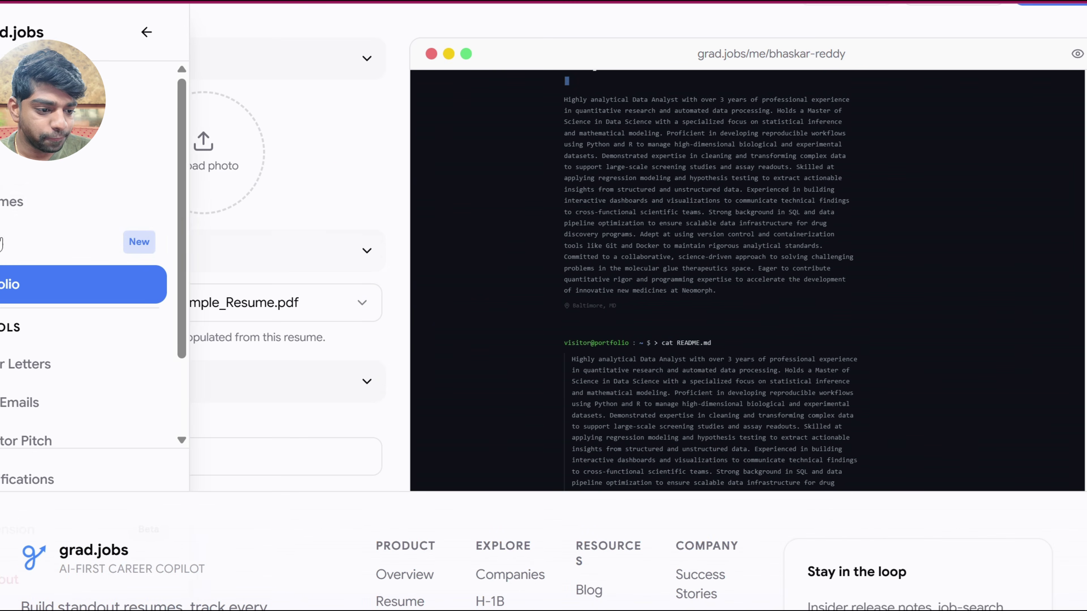
{"action": "scroll", "coordinate": [8, 334], "scroll_direction": "down", "scroll_amount": 4}
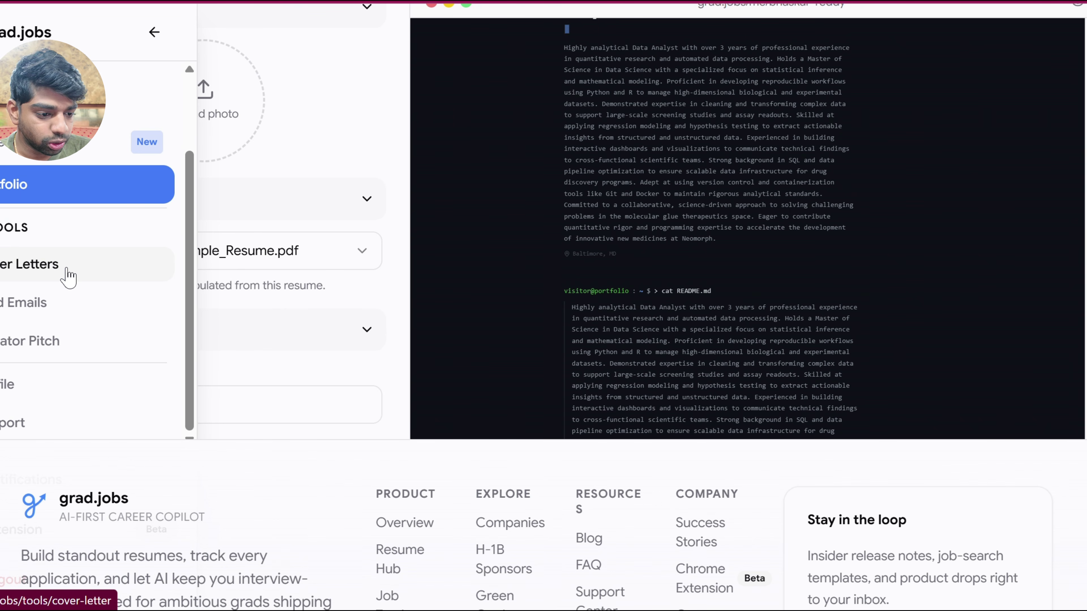
{"action": "scroll", "coordinate": [61, 332], "scroll_direction": "down", "scroll_amount": 2}
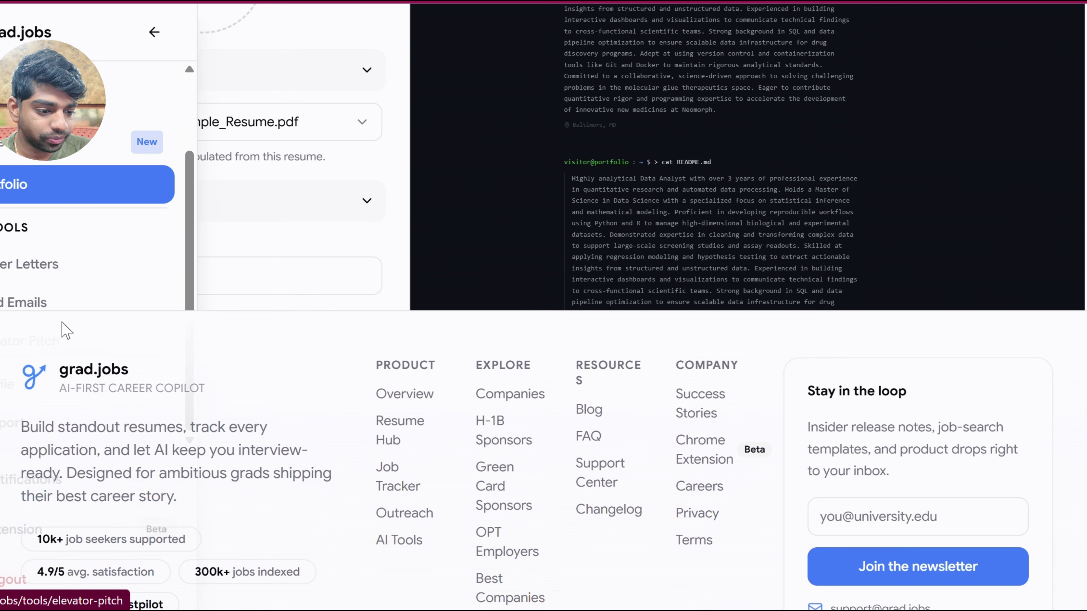
{"action": "scroll", "coordinate": [29, 341], "scroll_direction": "up", "scroll_amount": 3}
{"action": "scroll", "coordinate": [17, 334], "scroll_direction": "down", "scroll_amount": 2}
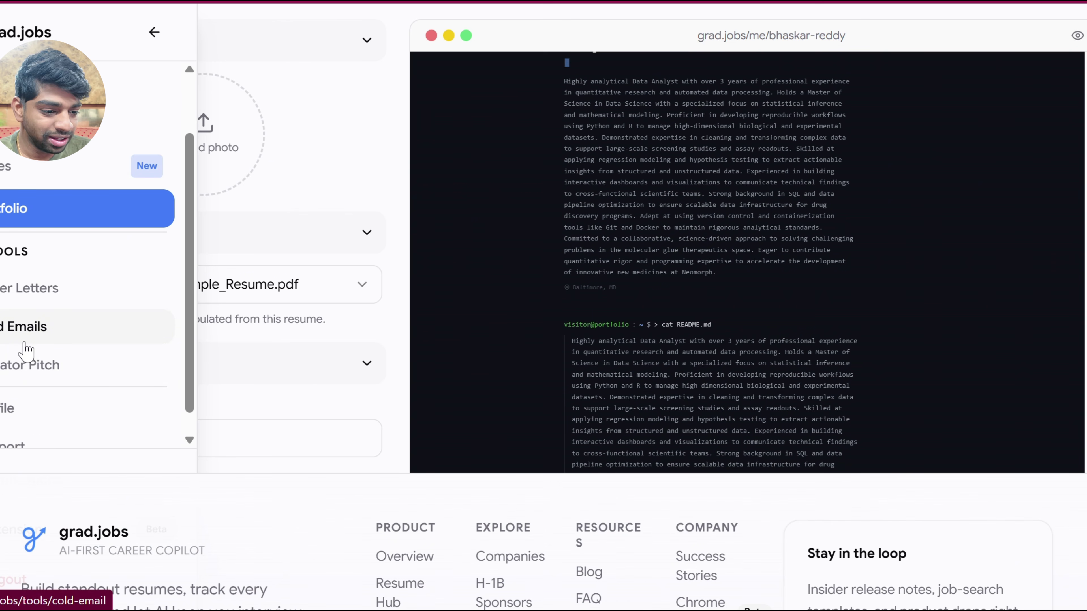
{"action": "left_click", "coordinate": [64, 166]}
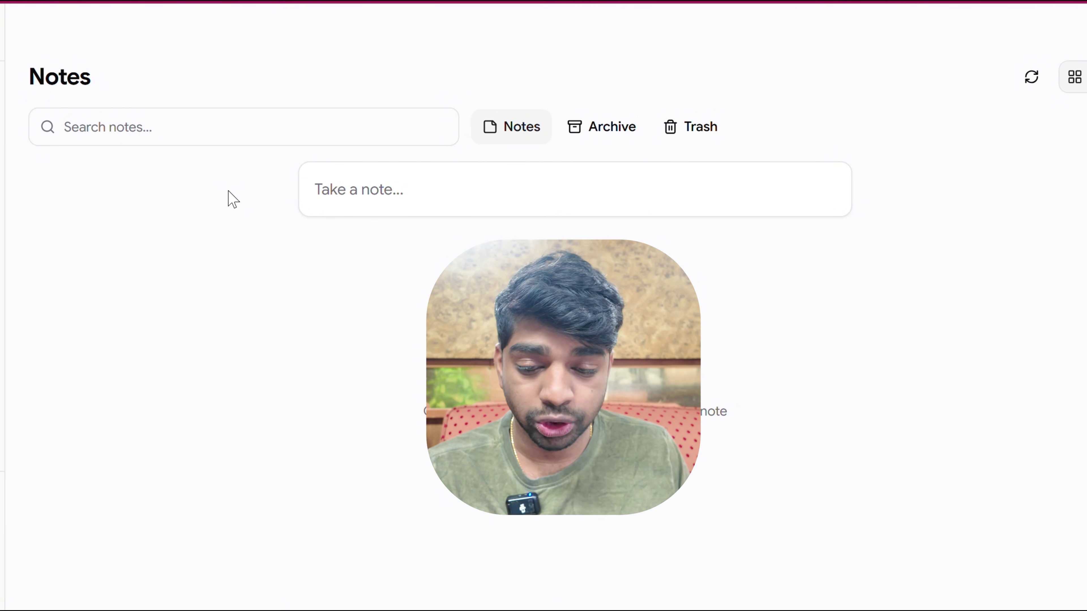
Return to the Job Tracker, open the Jobs listings and read the Lensa Software Engineer I job description
{"action": "mouse_move", "coordinate": [3, 171]}
{"action": "left_click", "coordinate": [37, 141]}
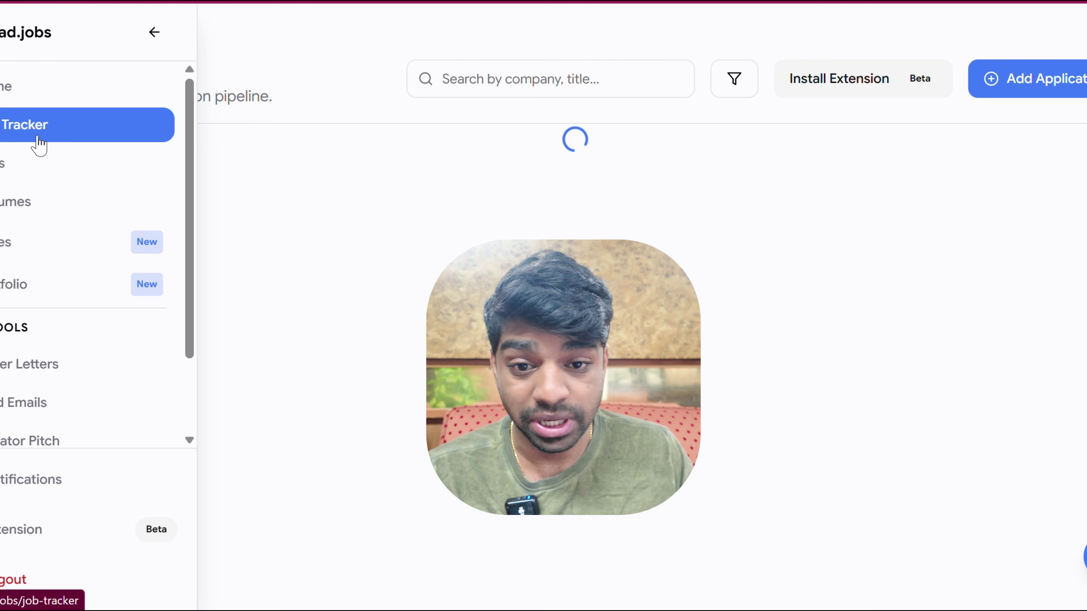
{"action": "left_click", "coordinate": [63, 173]}
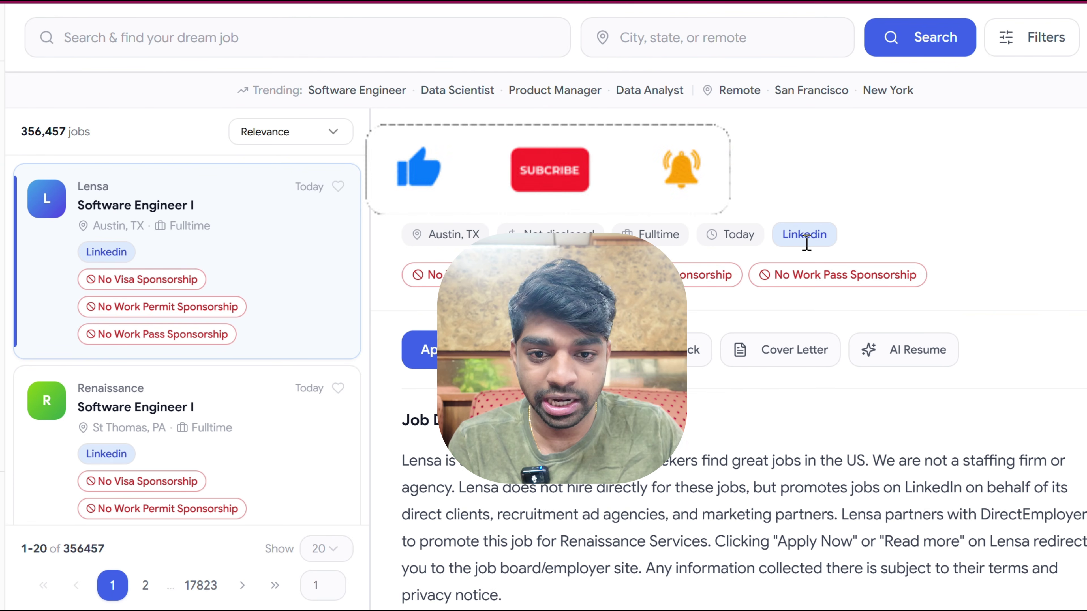
{"action": "scroll", "coordinate": [806, 244], "scroll_direction": "down", "scroll_amount": 6}
{"action": "scroll", "coordinate": [790, 250], "scroll_direction": "down", "scroll_amount": 9}
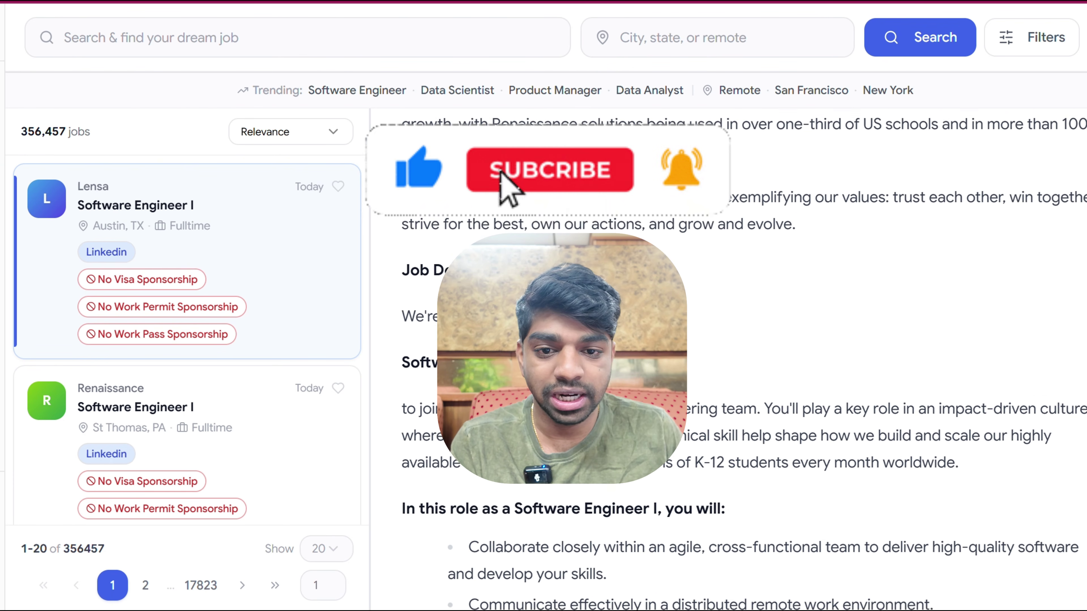